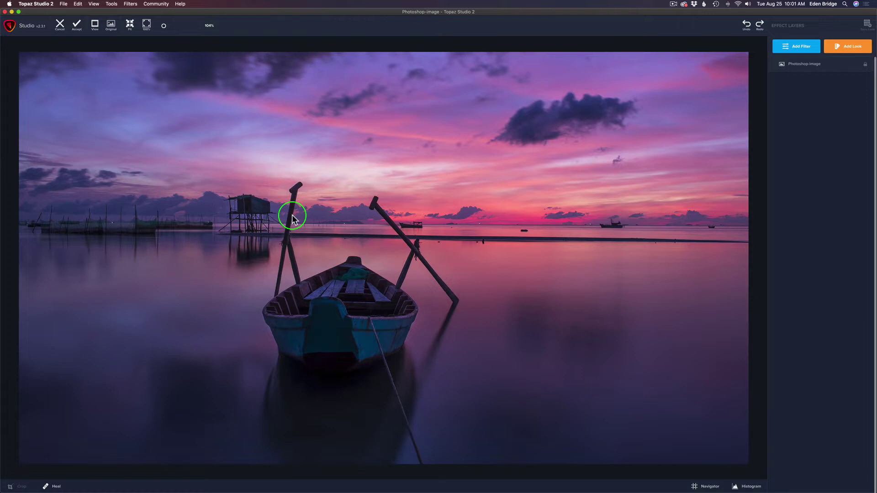
Add a Precision Contrast filter and an HSL Color Tuning filter to the boat image.
{"action": "left_click", "coordinate": [802, 51]}
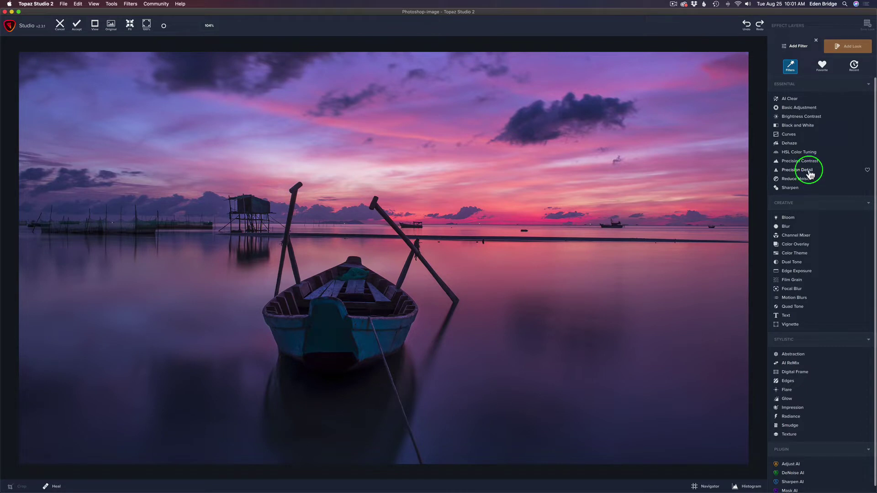
{"action": "left_click", "coordinate": [800, 161]}
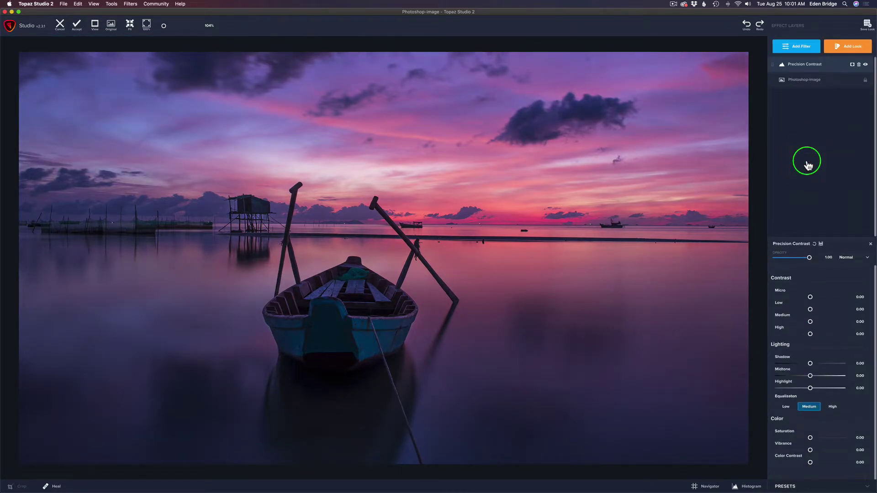
{"action": "left_click", "coordinate": [799, 47]}
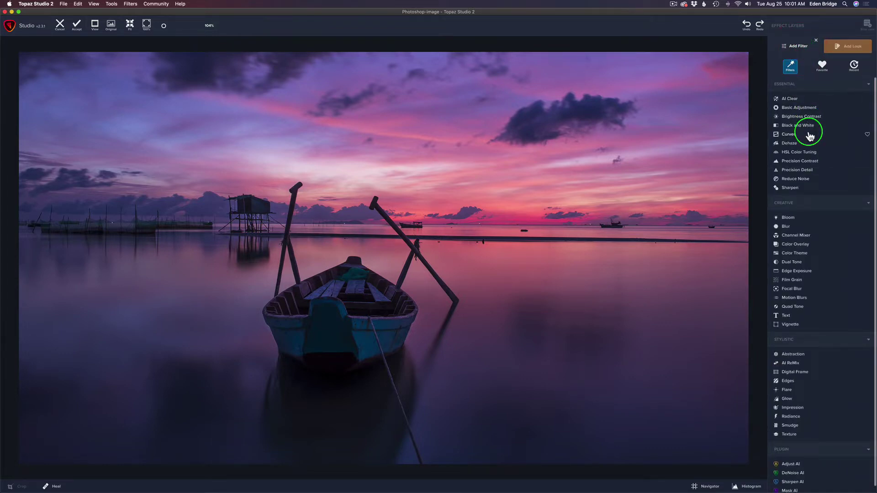
{"action": "left_click", "coordinate": [802, 156]}
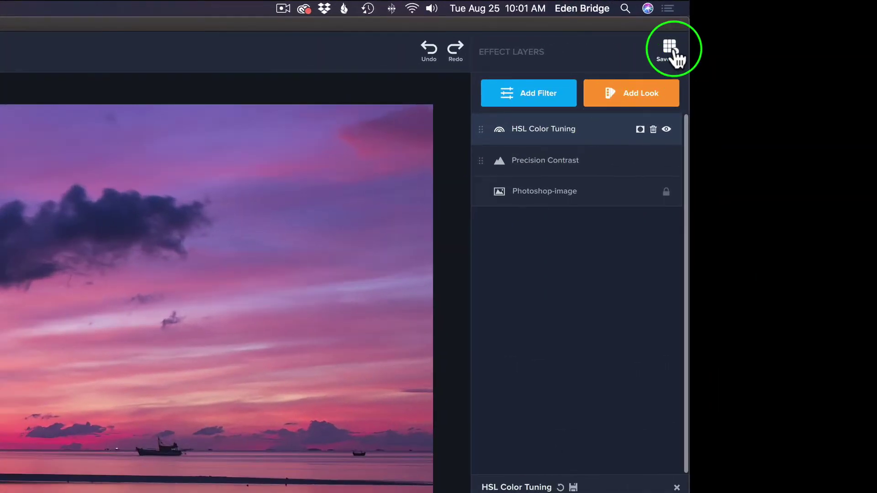
Enter "3. Sunset WorkSpace" as the name for saving the filter stack as a look, and cancel the save.
{"action": "left_click", "coordinate": [672, 50]}
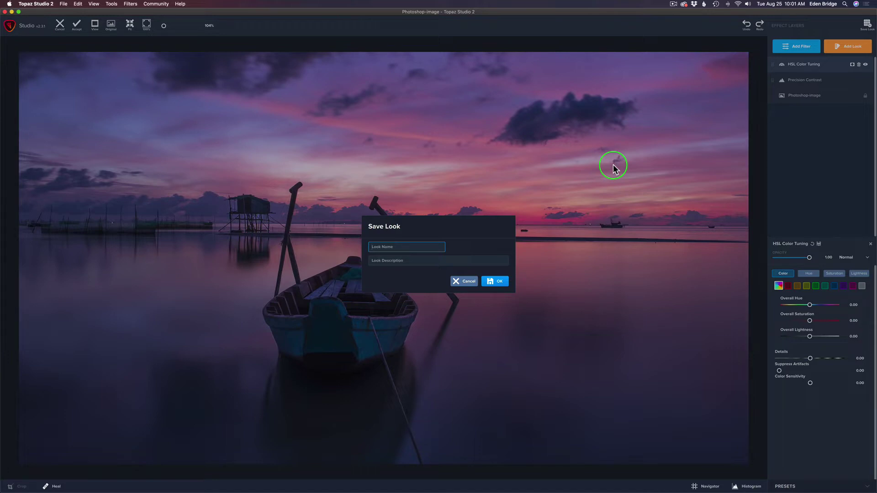
{"action": "type", "text": "3. Sunset WorkSpace"}
{"action": "left_click", "coordinate": [501, 286]}
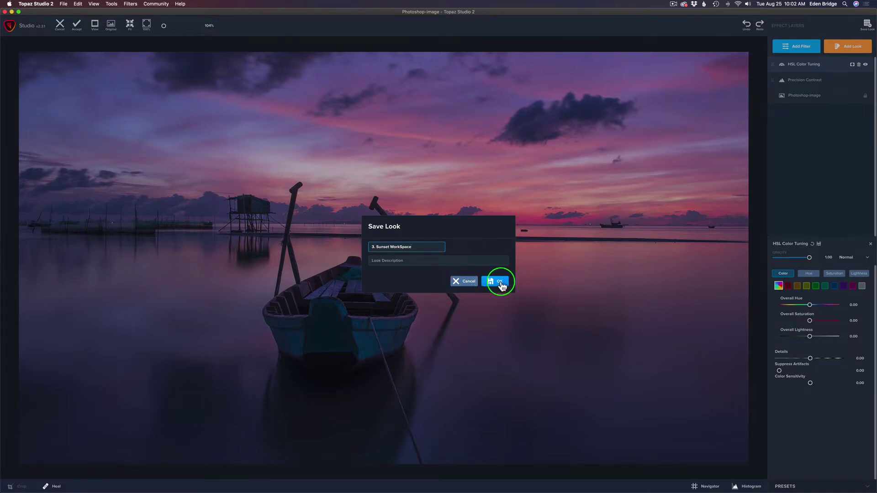
{"action": "left_click", "coordinate": [468, 281]}
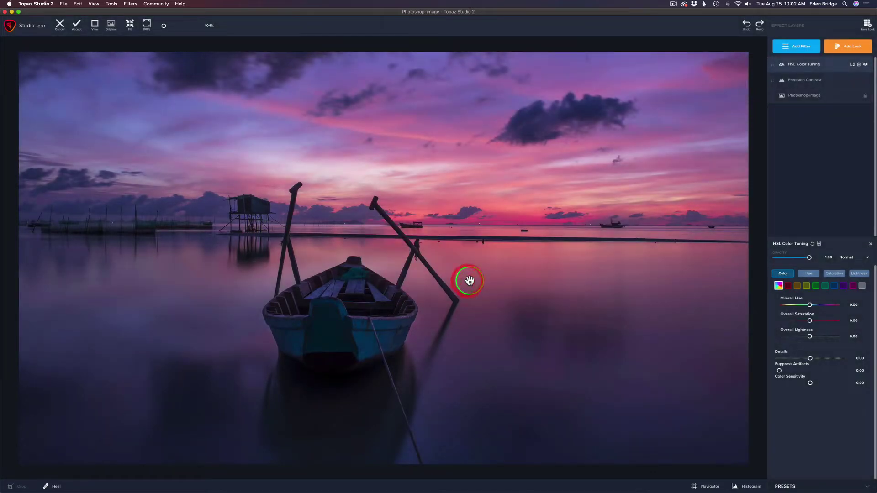
Delete the HSL Color Tuning and Precision Contrast filter layers.
{"action": "left_click", "coordinate": [859, 65]}
{"action": "left_click", "coordinate": [859, 65]}
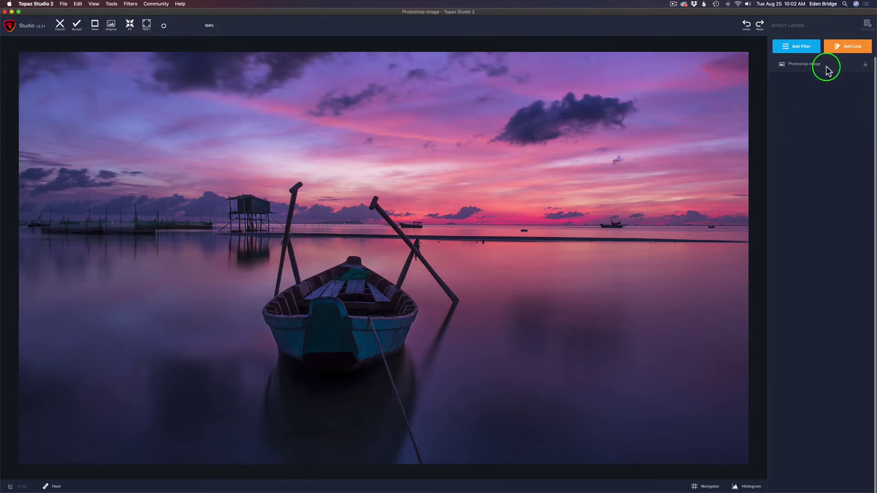
Review the look categories and sorting options, and apply the "2. Sunset WorkSpace" look from My Looks.
{"action": "left_click", "coordinate": [845, 47]}
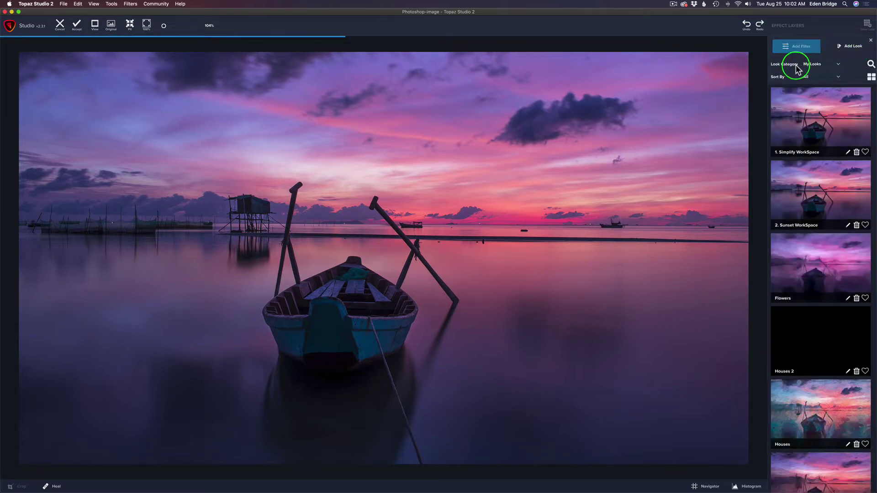
{"action": "left_click", "coordinate": [839, 64]}
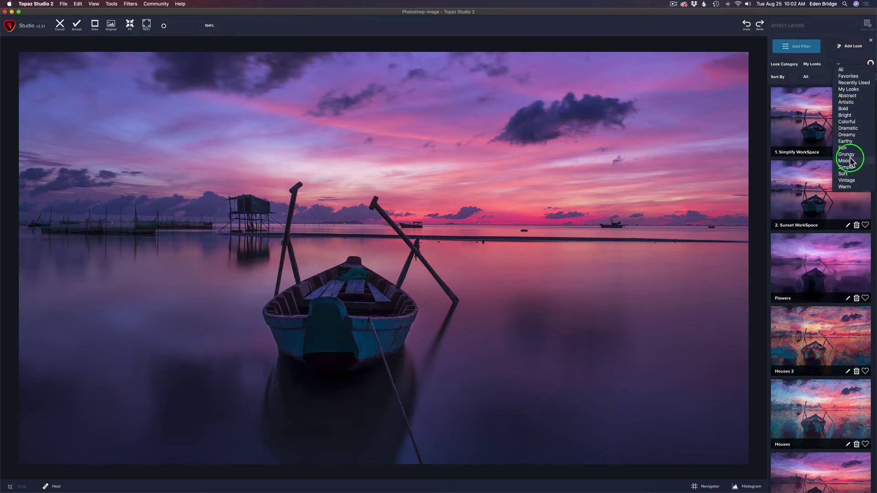
{"action": "left_click", "coordinate": [850, 56]}
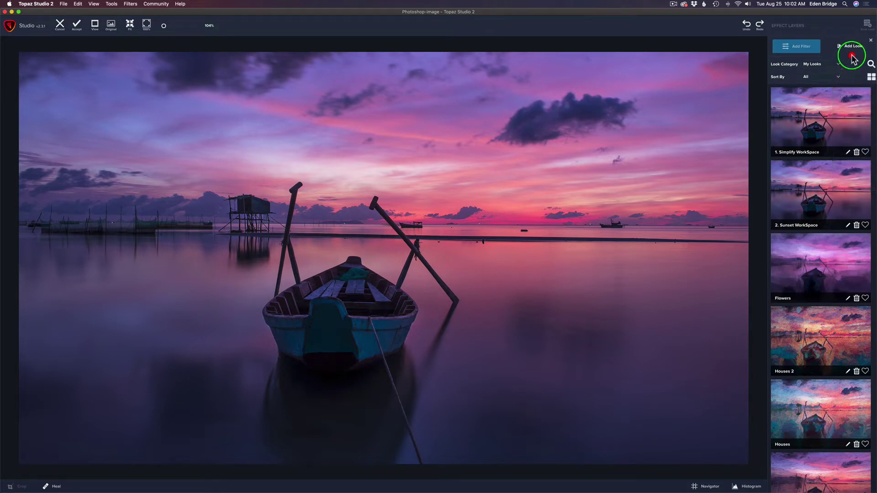
{"action": "left_click", "coordinate": [837, 77]}
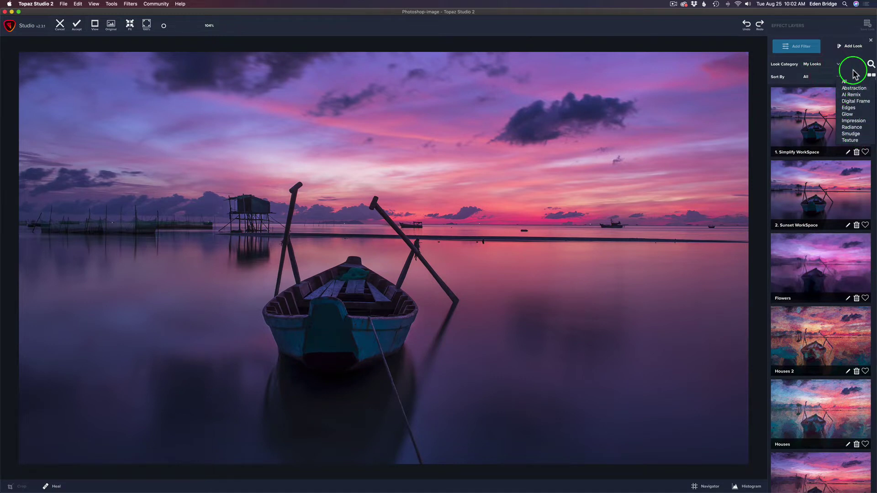
{"action": "left_click", "coordinate": [850, 81]}
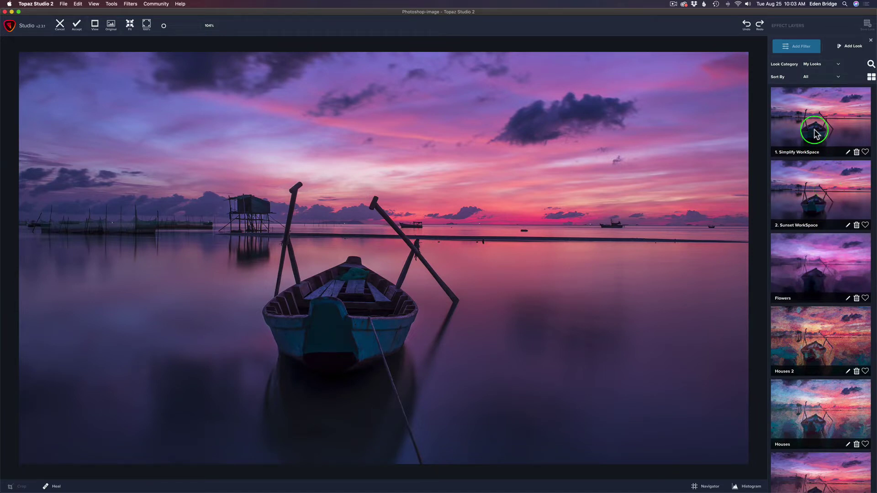
{"action": "left_click", "coordinate": [821, 199]}
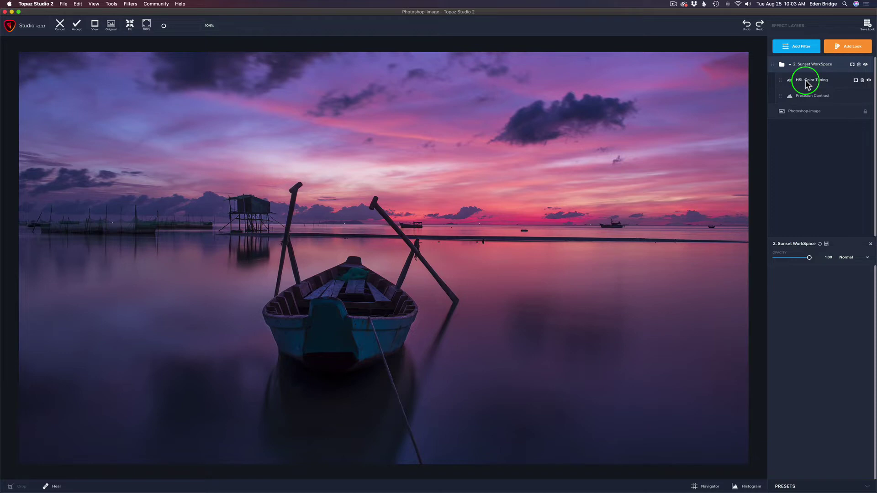
Set the Precision Contrast filter's Low contrast to 0.46, Medium to 0.25 and High to 0.33, and compare with the original image.
{"action": "left_click", "coordinate": [821, 99]}
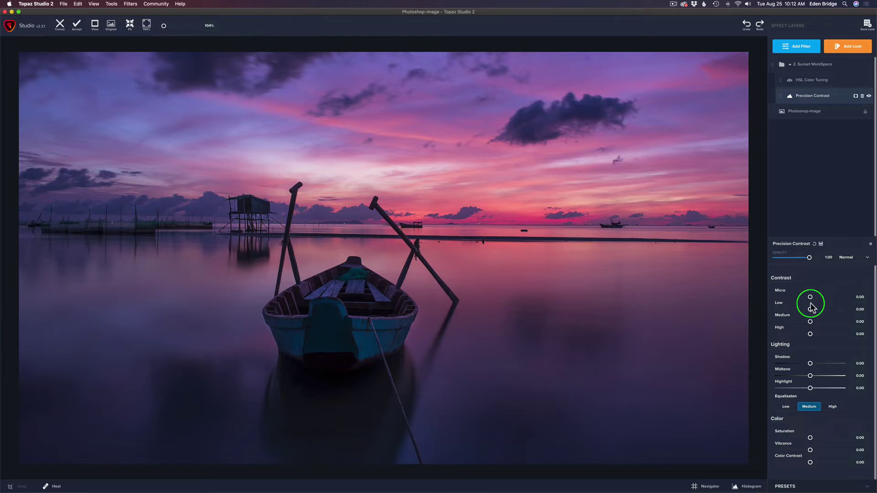
{"action": "left_click_drag", "start_coordinate": [809, 309], "coordinate": [821, 312]}
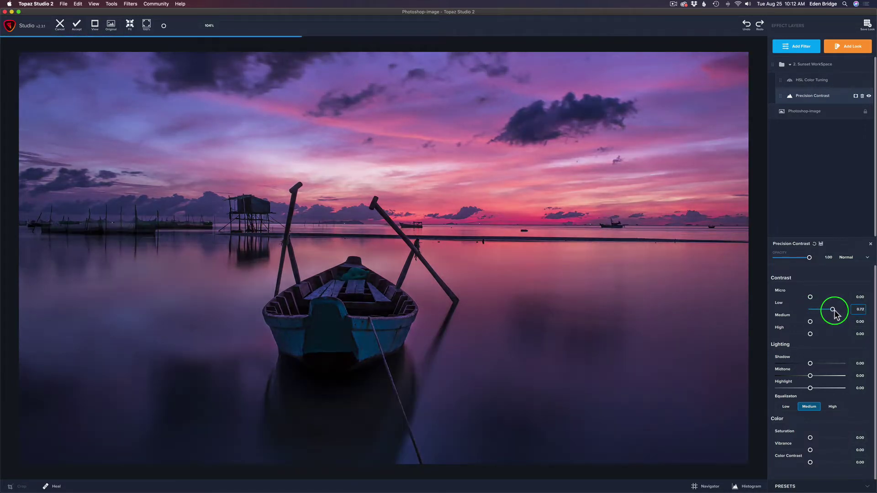
{"action": "mouse_move", "coordinate": [822, 311]}
{"action": "left_mouse_down"}
{"action": "mouse_move", "coordinate": [841, 312]}
{"action": "mouse_move", "coordinate": [820, 310]}
{"action": "mouse_move", "coordinate": [809, 323]}
{"action": "mouse_move", "coordinate": [842, 326]}
{"action": "mouse_move", "coordinate": [817, 322]}
{"action": "left_mouse_up"}
{"action": "left_click", "coordinate": [810, 323]}
{"action": "mouse_move", "coordinate": [816, 335]}
{"action": "left_mouse_down"}
{"action": "mouse_move", "coordinate": [823, 338]}
{"action": "mouse_move", "coordinate": [815, 337]}
{"action": "left_mouse_up"}
{"action": "left_click", "coordinate": [665, 242]}
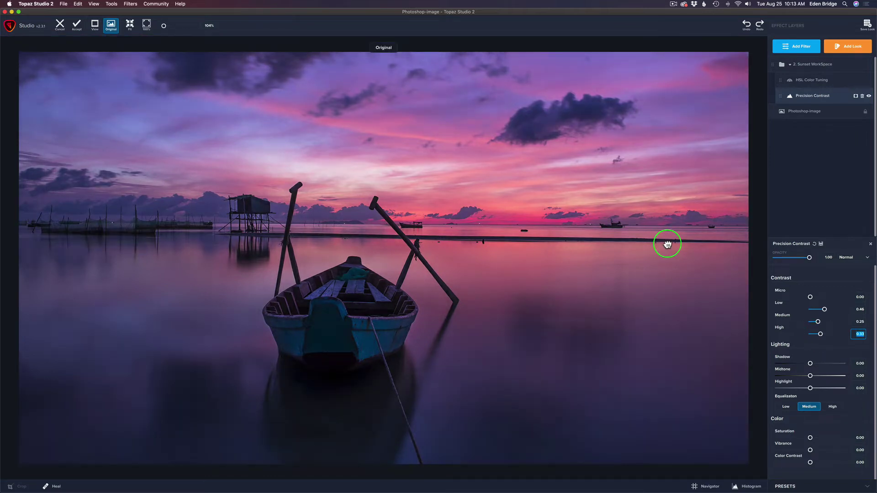
{"action": "left_click", "coordinate": [667, 244]}
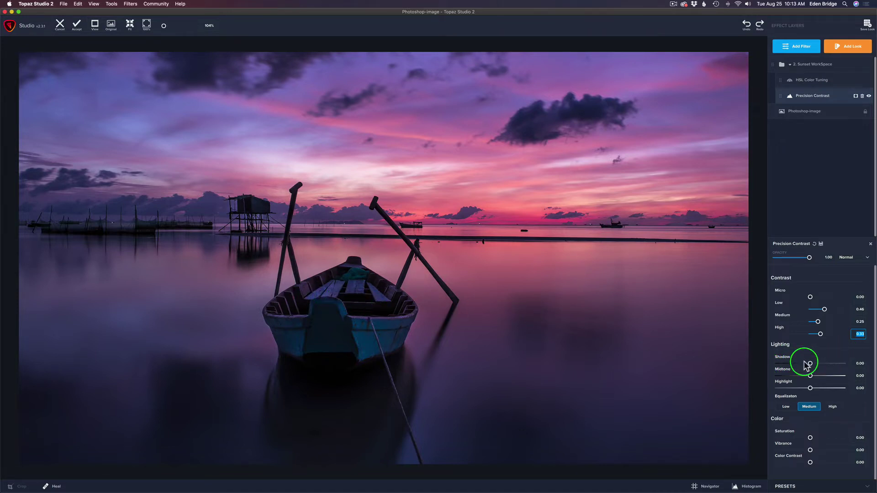
Set the Precision Contrast lighting to Shadow 0.33 and Midtone 0.11, with Highlight at 0.00.
{"action": "left_click_drag", "start_coordinate": [810, 364], "coordinate": [829, 364]}
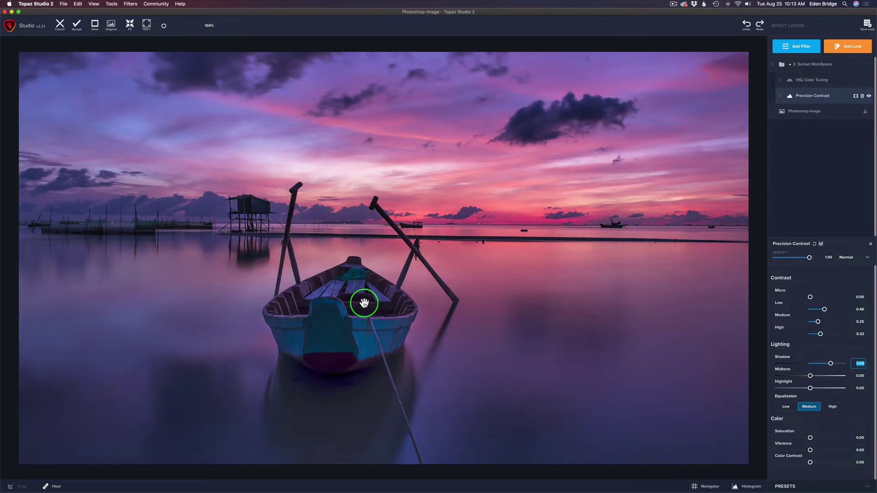
{"action": "left_click_drag", "start_coordinate": [830, 364], "coordinate": [813, 378]}
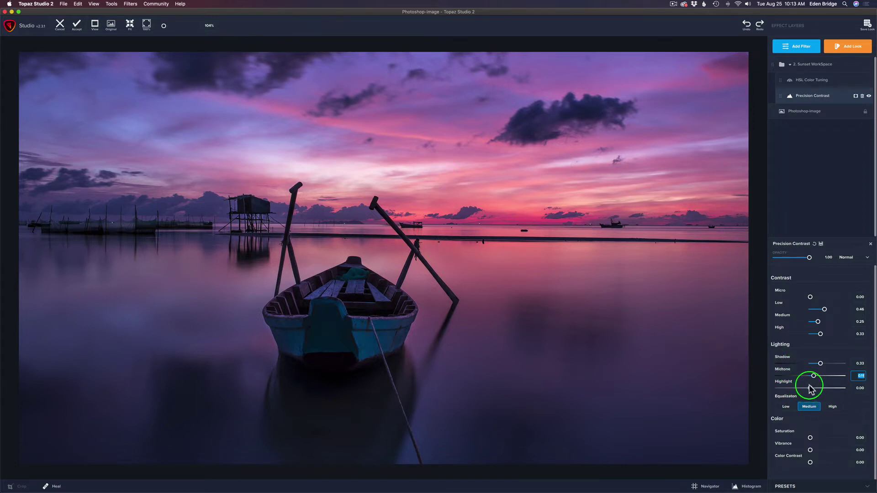
{"action": "mouse_move", "coordinate": [809, 388]}
{"action": "left_mouse_down"}
{"action": "mouse_move", "coordinate": [852, 388]}
{"action": "mouse_move", "coordinate": [797, 387]}
{"action": "mouse_move", "coordinate": [852, 391]}
{"action": "mouse_move", "coordinate": [809, 387]}
{"action": "left_mouse_up"}
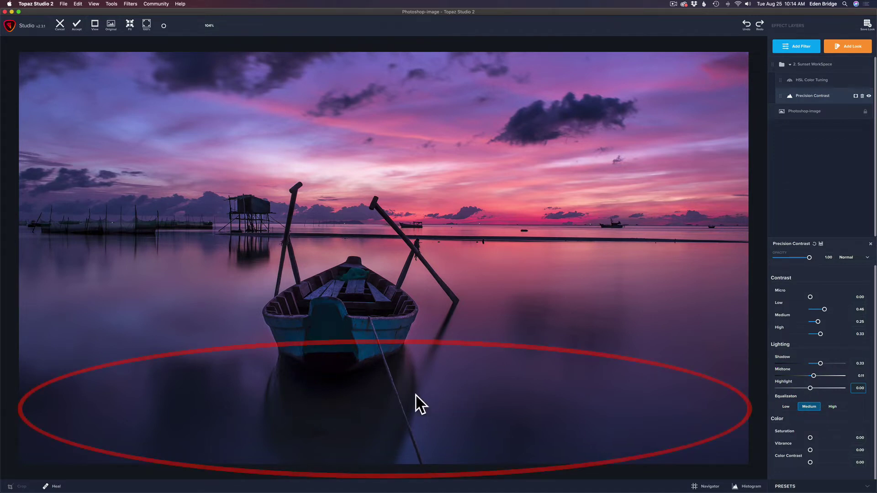
Compare the Low, Medium and High equalization options in Precision Contrast, and choose Low.
{"action": "left_click", "coordinate": [786, 407]}
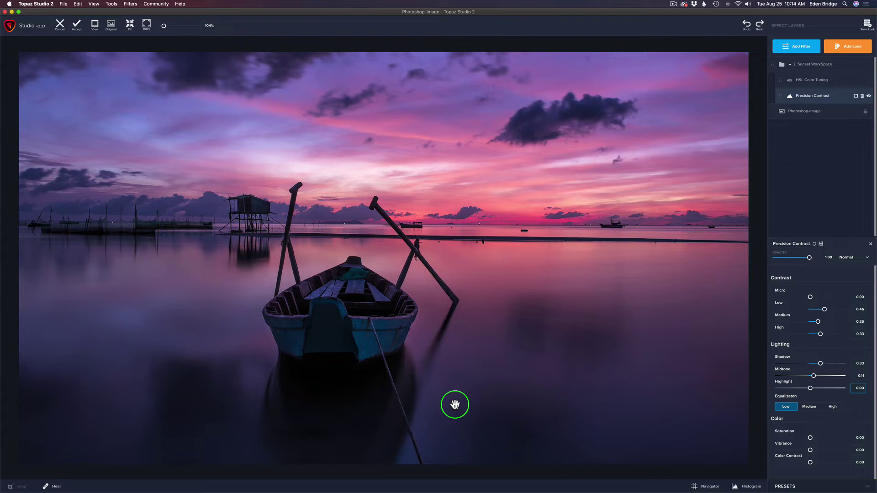
{"action": "left_click", "coordinate": [835, 406]}
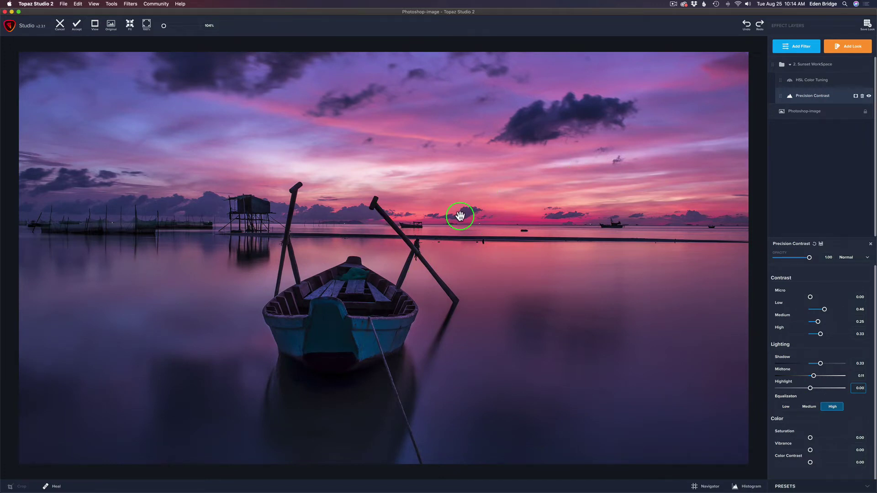
{"action": "left_click", "coordinate": [809, 406]}
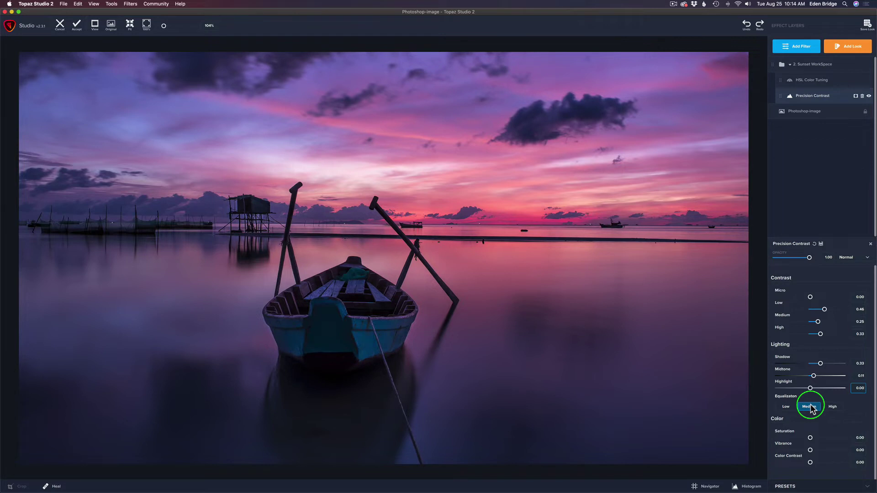
{"action": "left_click", "coordinate": [785, 406]}
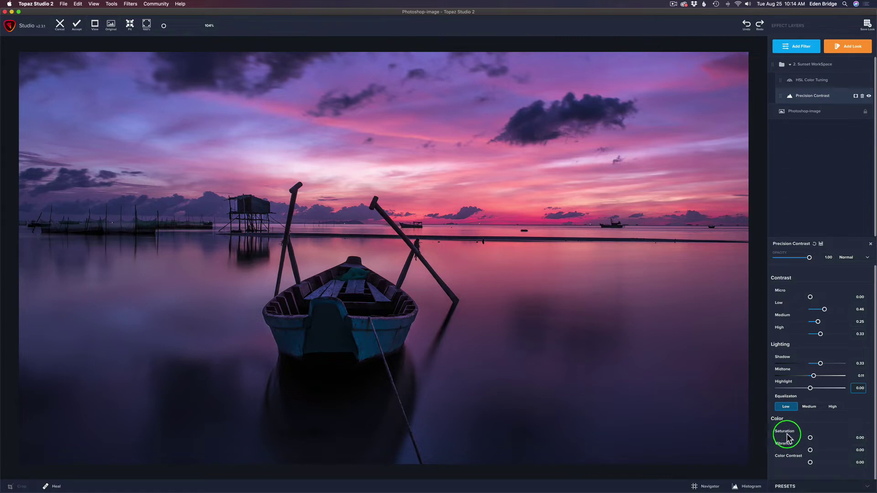
Set the Precision Contrast color Saturation to 0.39 and Vibrance to 0.48.
{"action": "left_click_drag", "start_coordinate": [810, 437], "coordinate": [822, 440]}
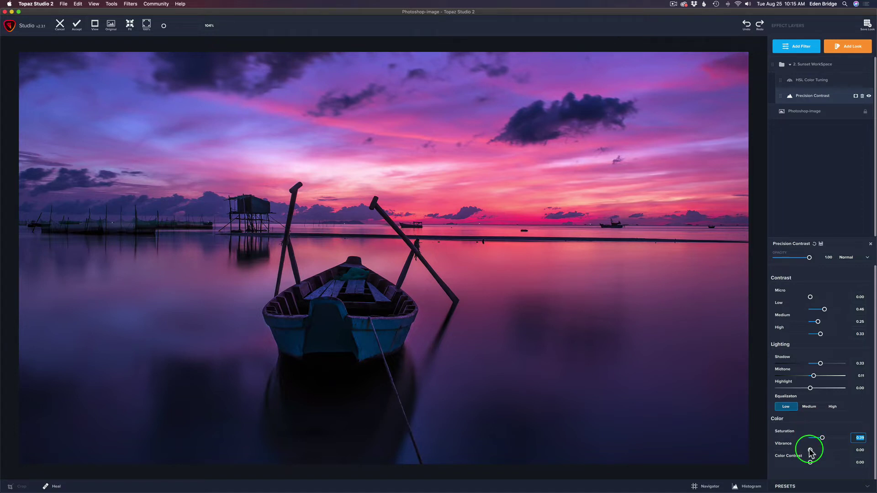
{"action": "mouse_move", "coordinate": [809, 448]}
{"action": "left_mouse_down"}
{"action": "mouse_move", "coordinate": [838, 450]}
{"action": "mouse_move", "coordinate": [825, 451]}
{"action": "left_mouse_up"}
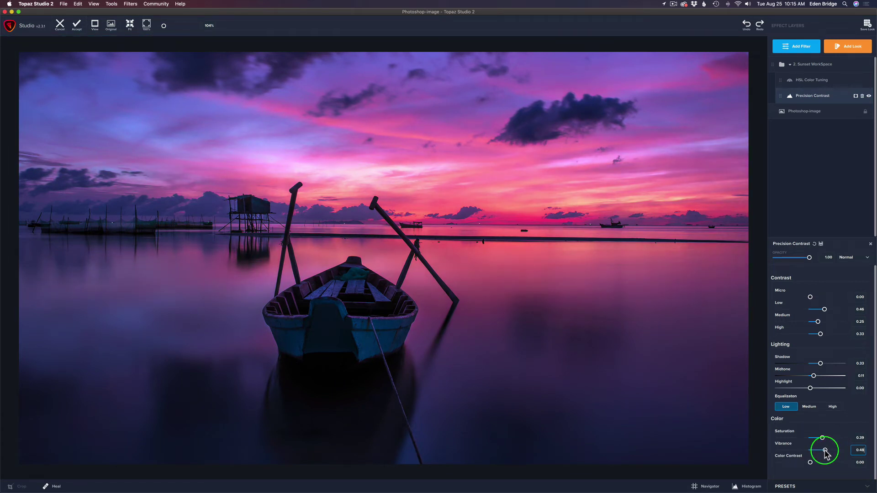
{"action": "left_click_drag", "start_coordinate": [825, 452], "coordinate": [821, 463]}
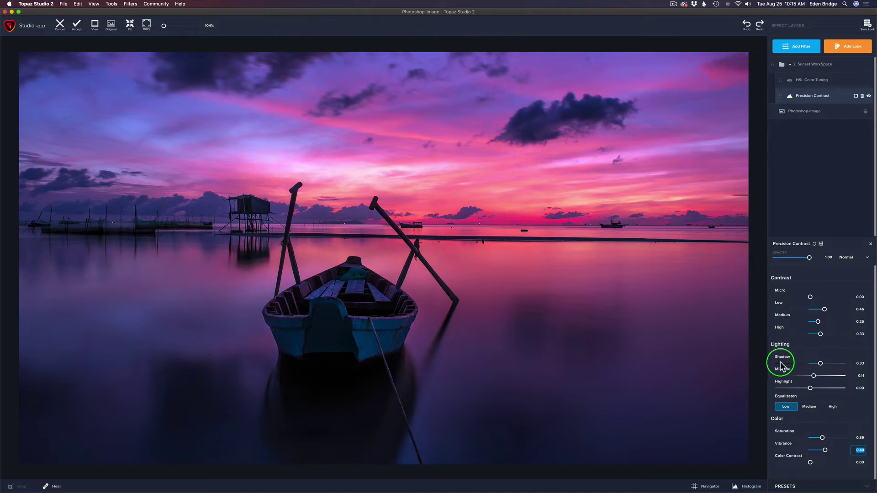
Try a strong Color Contrast in the Precision Contrast filter, and reduce it to 0.31.
{"action": "left_click", "coordinate": [810, 463]}
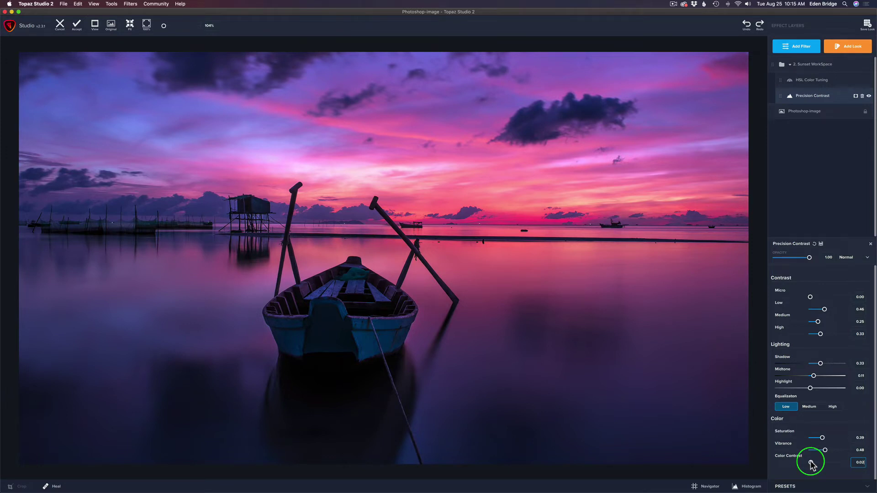
{"action": "left_click_drag", "start_coordinate": [810, 463], "coordinate": [834, 464]}
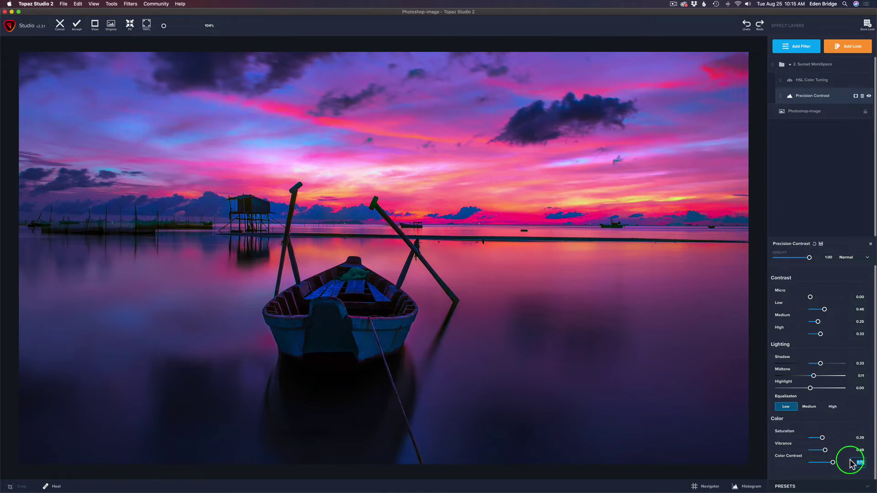
{"action": "mouse_move", "coordinate": [833, 462]}
{"action": "left_mouse_down"}
{"action": "mouse_move", "coordinate": [804, 462]}
{"action": "mouse_move", "coordinate": [824, 464]}
{"action": "left_mouse_up"}
{"action": "left_click_drag", "start_coordinate": [821, 464], "coordinate": [820, 462]}
{"action": "left_click", "coordinate": [822, 448]}
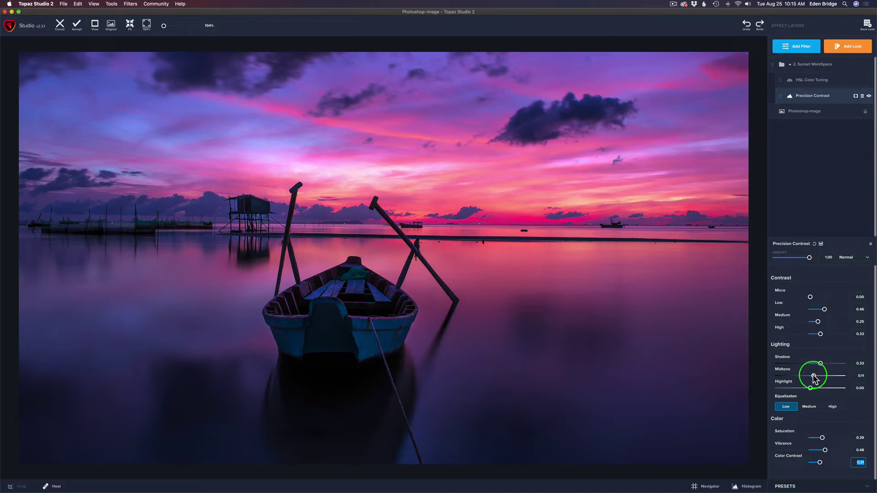
Raise the Precision Contrast Midtone to about 0.19 and compare the edit with the original image.
{"action": "left_click_drag", "start_coordinate": [813, 377], "coordinate": [817, 377]}
{"action": "left_click", "coordinate": [676, 277]}
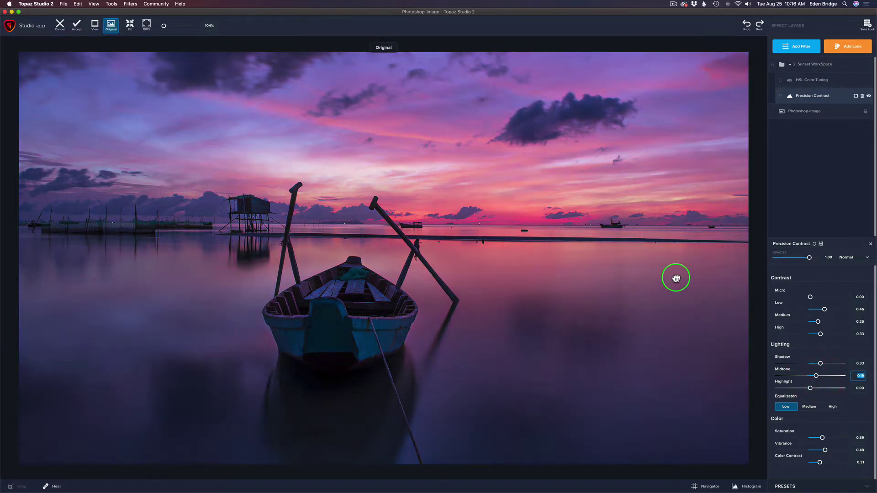
{"action": "left_click", "coordinate": [676, 278]}
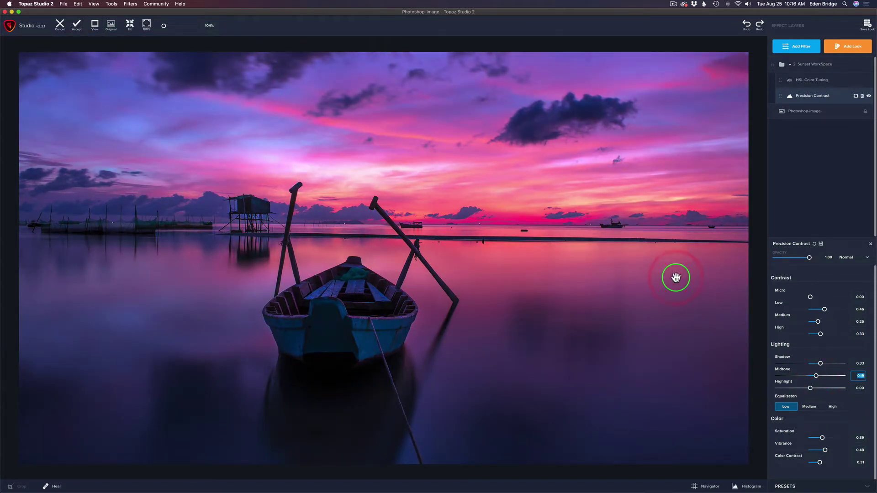
Set the blue Saturation to 0.34 and blue Lightness to 0.27 in HSL Color Tuning, and compare the edit with the original image.
{"action": "left_click", "coordinate": [815, 83]}
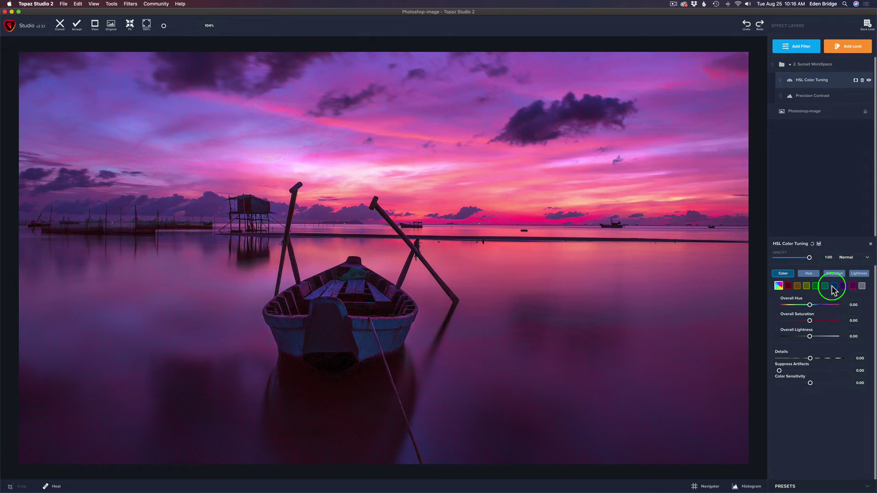
{"action": "left_click", "coordinate": [834, 287]}
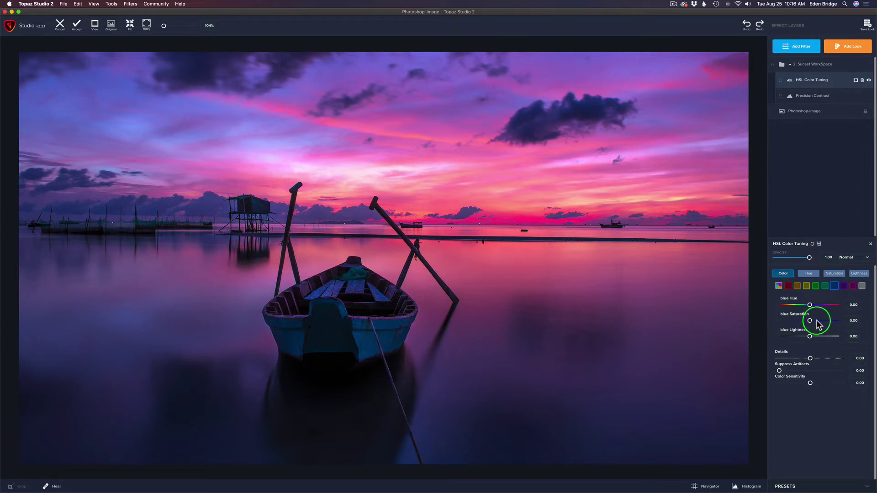
{"action": "mouse_move", "coordinate": [809, 320]}
{"action": "left_mouse_down"}
{"action": "mouse_move", "coordinate": [836, 321]}
{"action": "mouse_move", "coordinate": [810, 321]}
{"action": "mouse_move", "coordinate": [819, 323]}
{"action": "left_mouse_up"}
{"action": "left_click", "coordinate": [800, 339]}
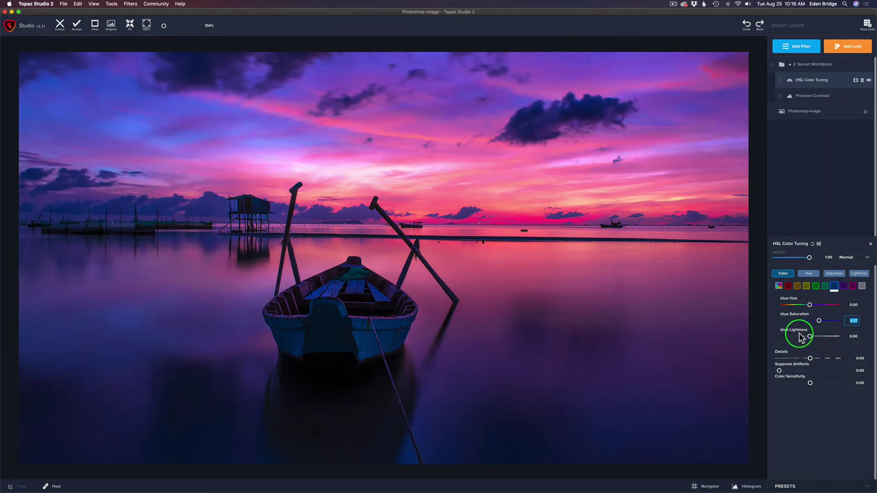
{"action": "left_click_drag", "start_coordinate": [800, 337], "coordinate": [818, 321]}
{"action": "left_click", "coordinate": [820, 321]}
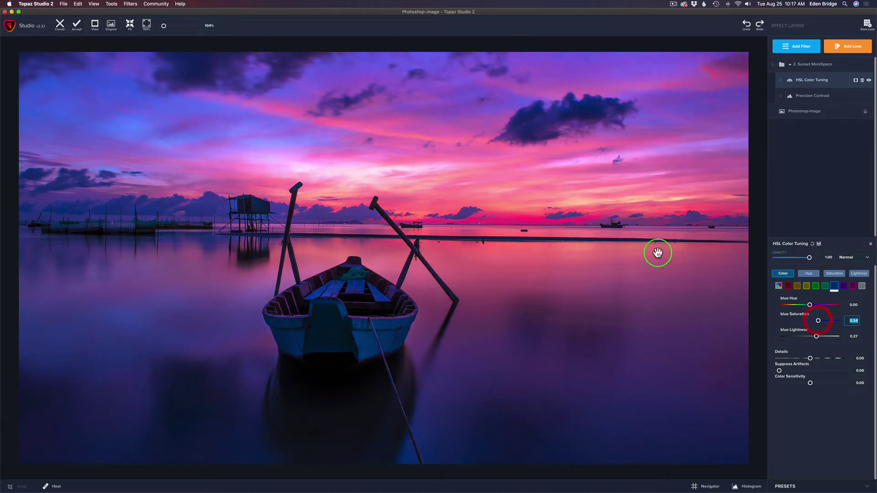
{"action": "left_click", "coordinate": [684, 256]}
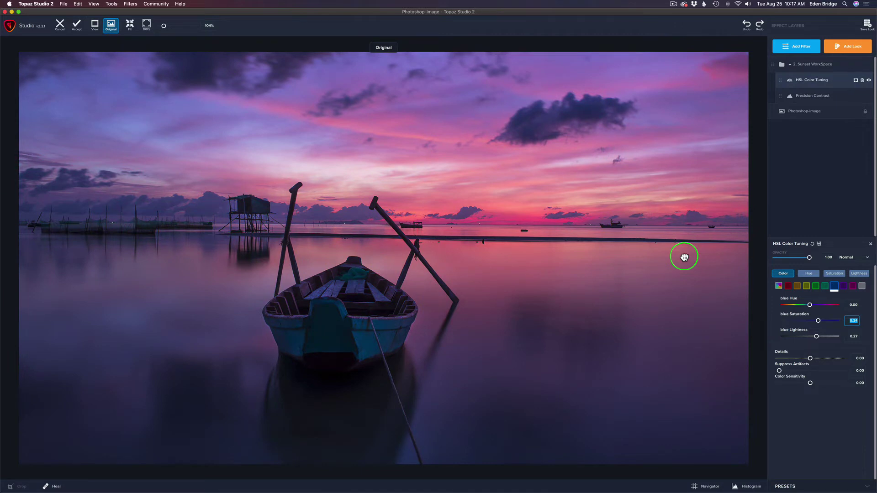
{"action": "left_click", "coordinate": [684, 256]}
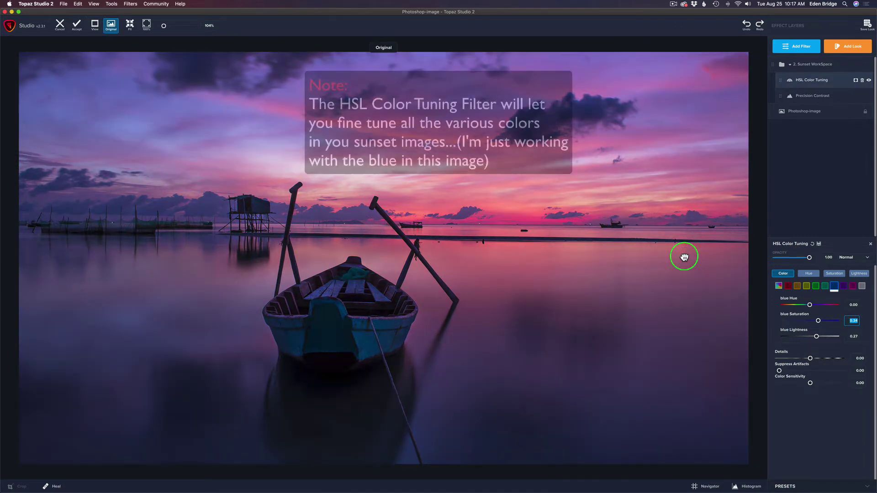
{"action": "left_click", "coordinate": [683, 256]}
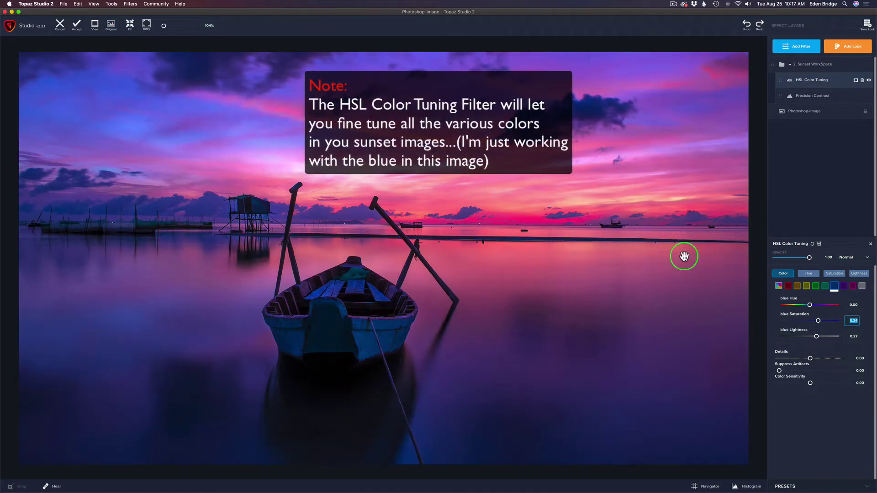
{"action": "left_click", "coordinate": [684, 256]}
{"action": "left_click", "coordinate": [684, 256]}
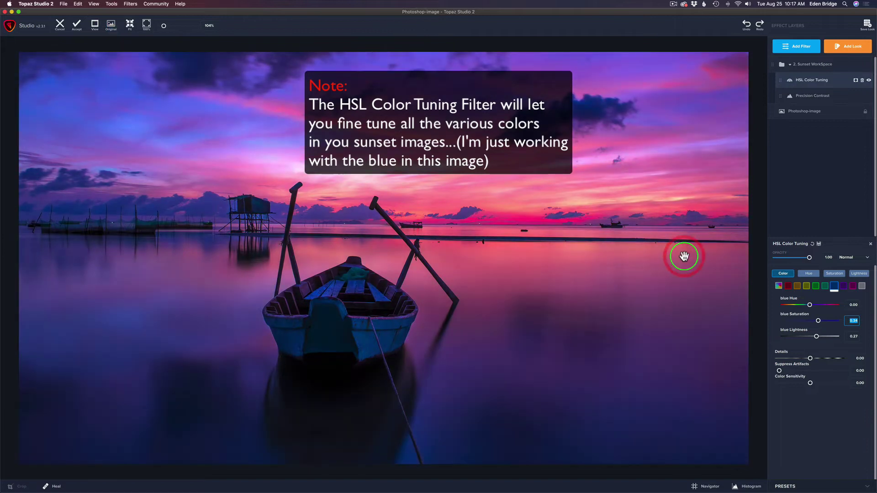
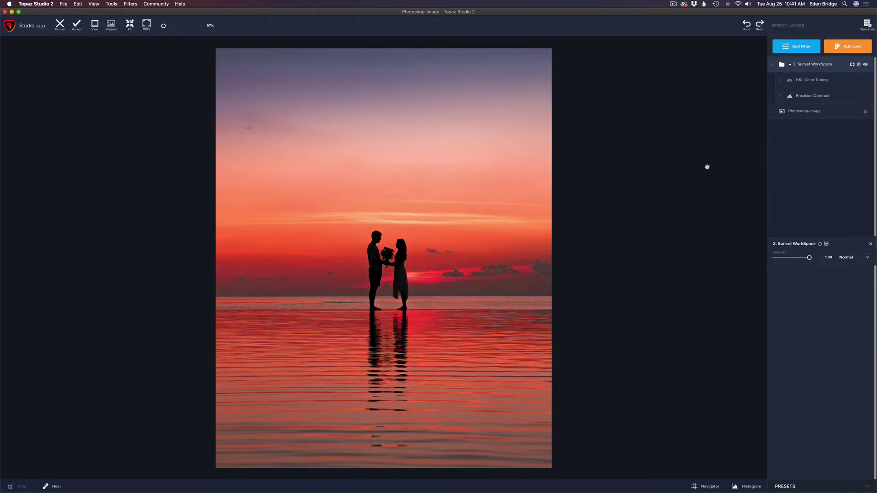
Set the couple photo's Precision Contrast to Low 0.52, Medium 0.66 and High 0.37, and compare the result with the original image.
{"action": "left_click", "coordinate": [817, 101]}
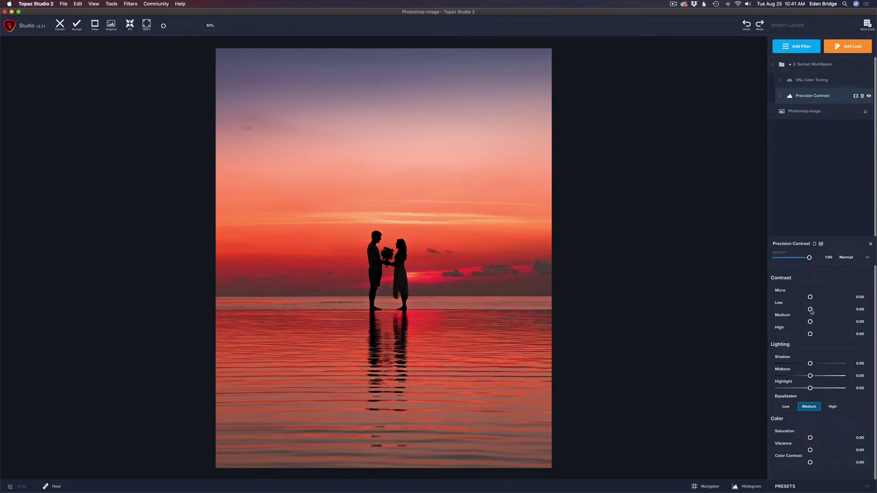
{"action": "mouse_move", "coordinate": [812, 310]}
{"action": "left_mouse_down"}
{"action": "mouse_move", "coordinate": [837, 313]}
{"action": "mouse_move", "coordinate": [826, 312]}
{"action": "left_mouse_up"}
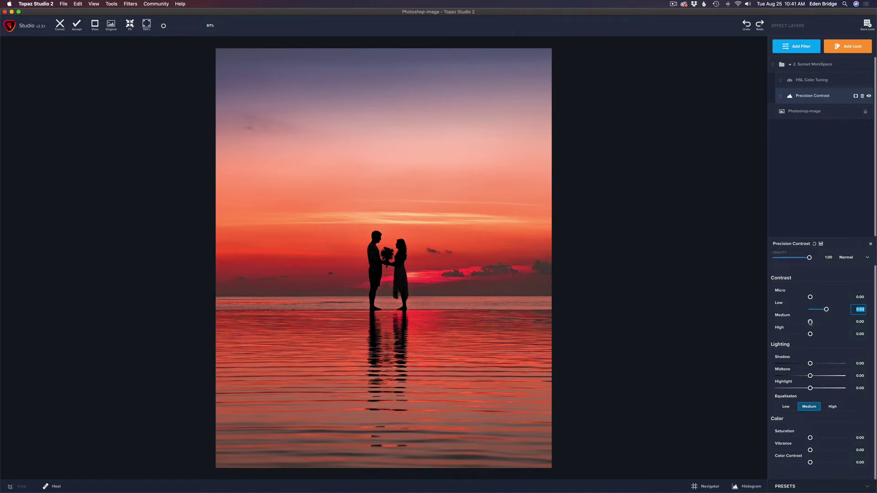
{"action": "left_click_drag", "start_coordinate": [810, 322], "coordinate": [833, 327]}
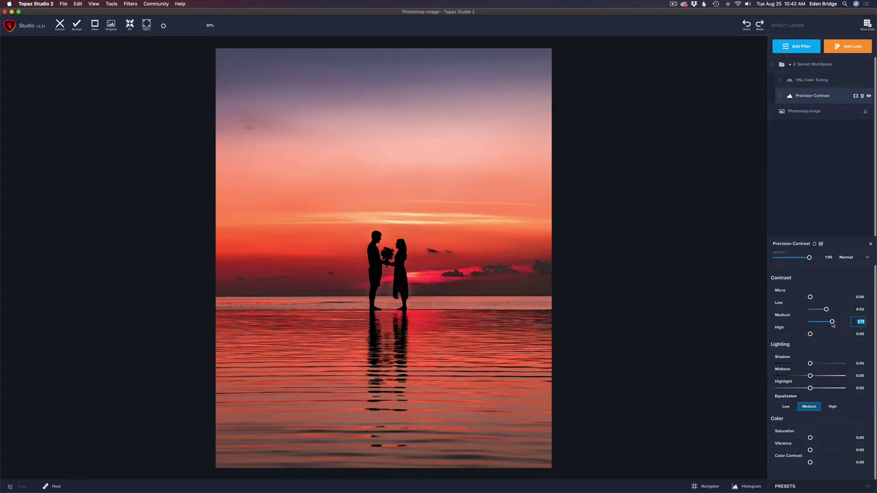
{"action": "mouse_move", "coordinate": [833, 325]}
{"action": "left_mouse_down"}
{"action": "mouse_move", "coordinate": [812, 334]}
{"action": "mouse_move", "coordinate": [832, 336]}
{"action": "mouse_move", "coordinate": [823, 335]}
{"action": "left_mouse_up"}
{"action": "left_click", "coordinate": [667, 276]}
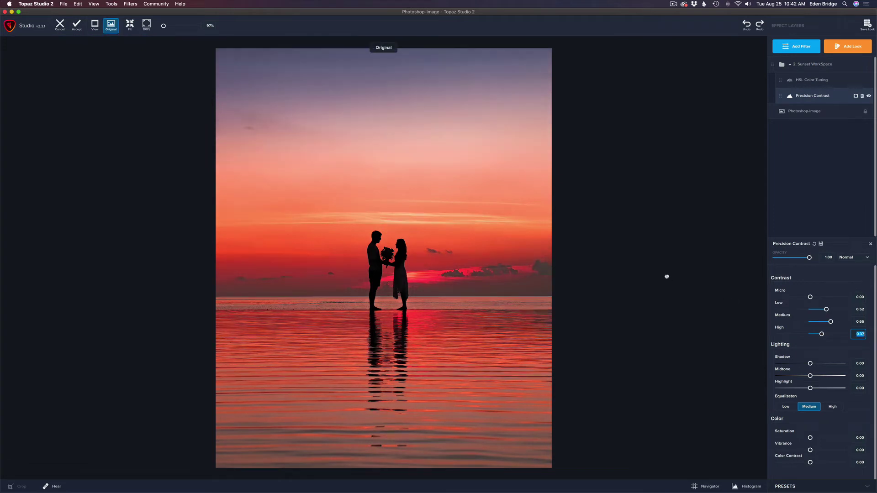
{"action": "left_click", "coordinate": [667, 276]}
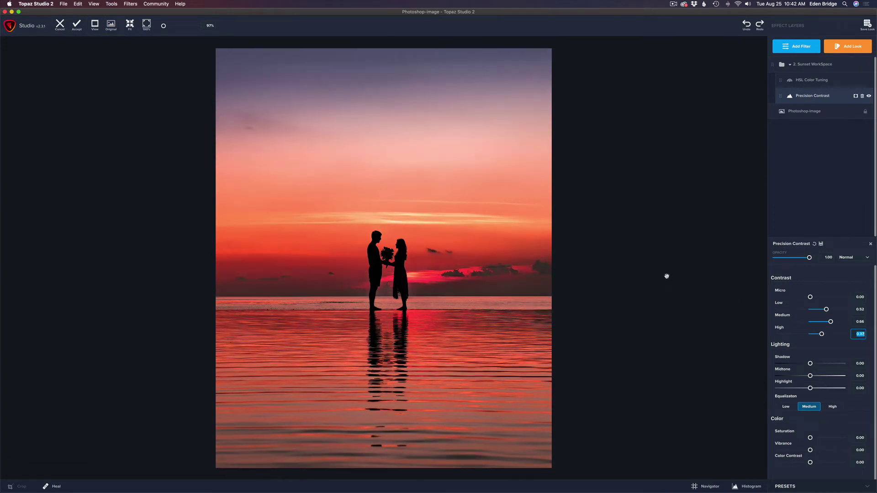
{"action": "left_click", "coordinate": [666, 276]}
Set the Precision Contrast lighting to Shadow 0.30, Midtone -0.06 and Highlight 0.23.
{"action": "mouse_move", "coordinate": [811, 364]}
{"action": "left_mouse_down"}
{"action": "mouse_move", "coordinate": [830, 365]}
{"action": "mouse_move", "coordinate": [801, 375]}
{"action": "mouse_move", "coordinate": [809, 376]}
{"action": "left_mouse_up"}
{"action": "left_click", "coordinate": [811, 376]}
{"action": "left_click_drag", "start_coordinate": [810, 389], "coordinate": [844, 388]}
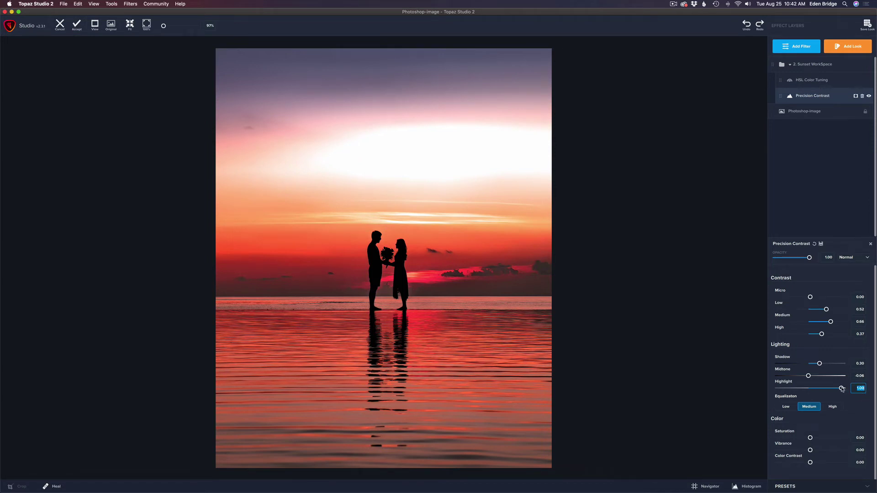
{"action": "left_click_drag", "start_coordinate": [841, 388], "coordinate": [817, 386]}
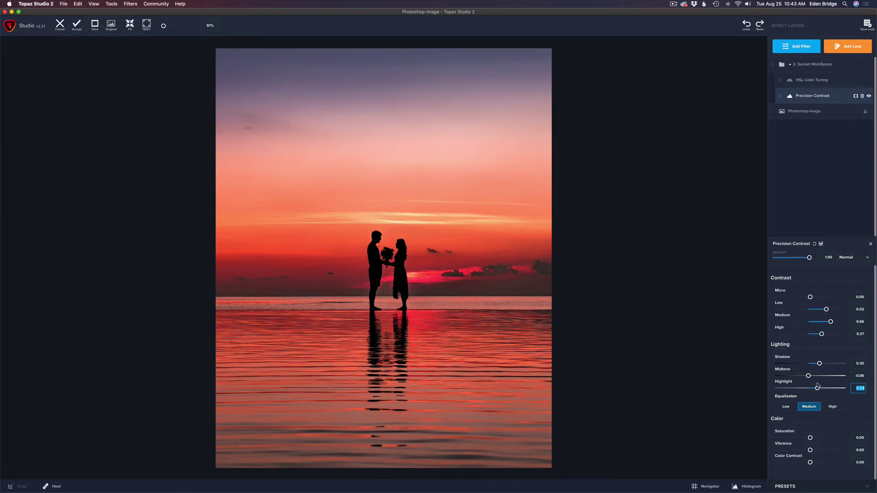
Compare the Low, Medium and High equalization options on the couple photo, and choose Low.
{"action": "left_click", "coordinate": [786, 407]}
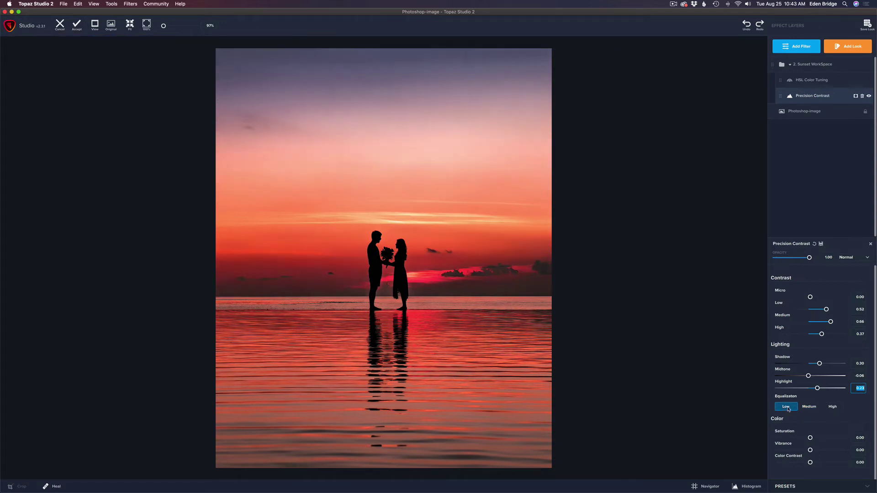
{"action": "left_click", "coordinate": [833, 407]}
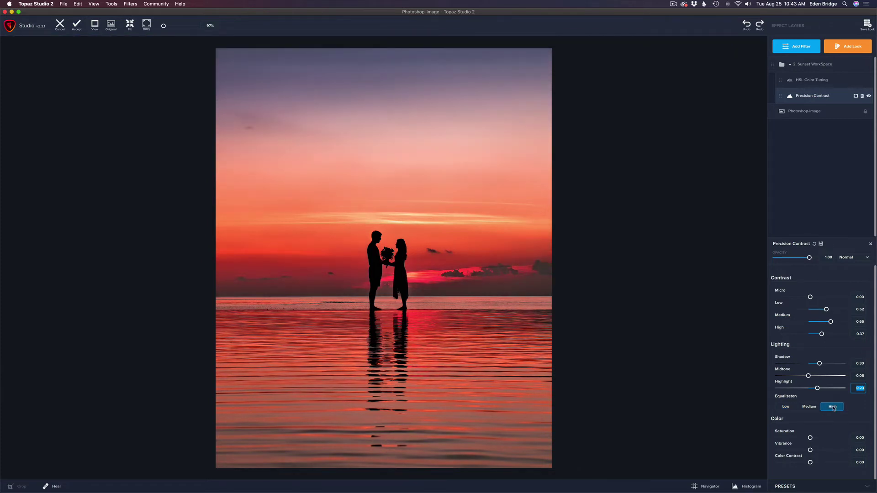
{"action": "left_click", "coordinate": [808, 407]}
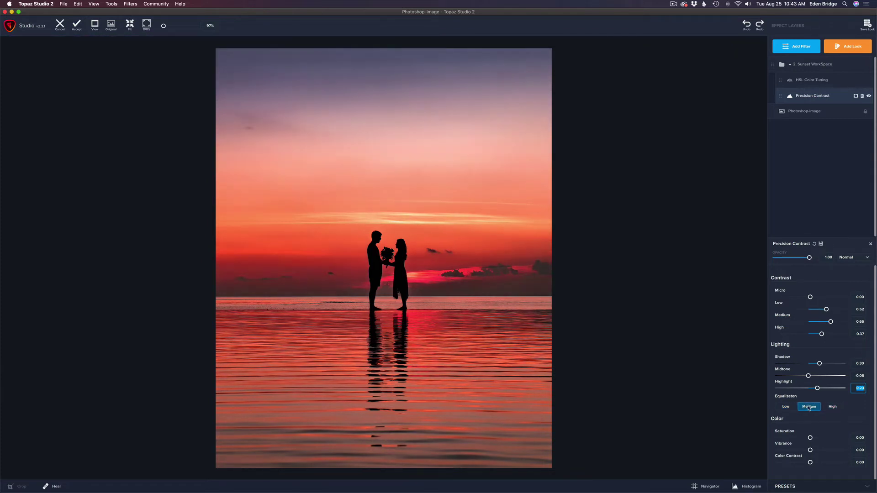
{"action": "left_click", "coordinate": [786, 407]}
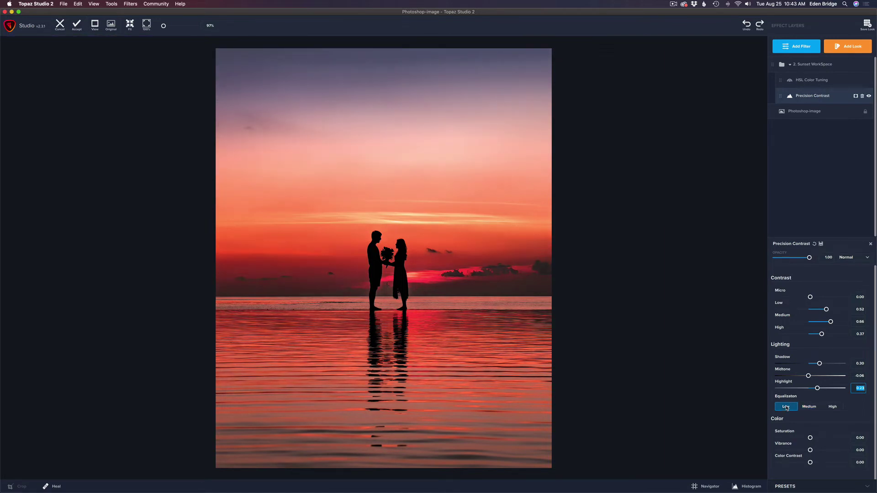
{"action": "left_click", "coordinate": [809, 407]}
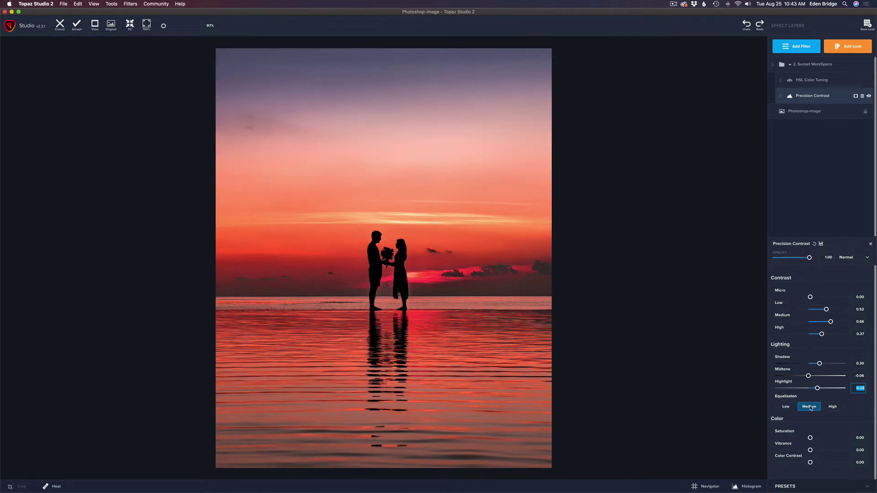
{"action": "left_click", "coordinate": [791, 407]}
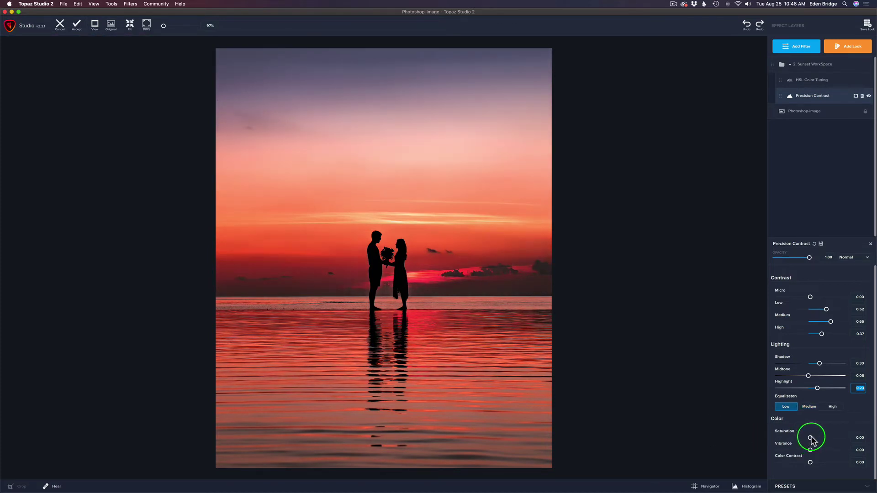
Raise the Precision Contrast color Saturation to 0.67 and compare the edit with the original image.
{"action": "left_click_drag", "start_coordinate": [810, 438], "coordinate": [832, 437]}
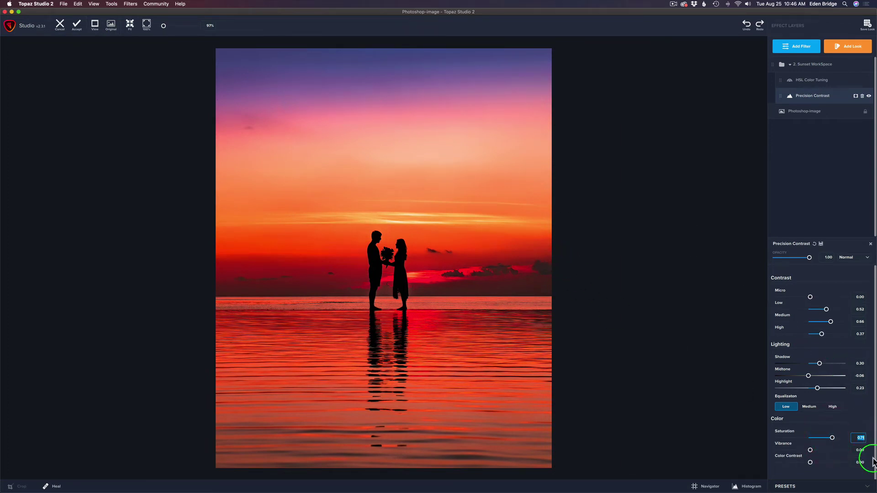
{"action": "left_click_drag", "start_coordinate": [832, 439], "coordinate": [831, 438]}
{"action": "left_click", "coordinate": [626, 262]}
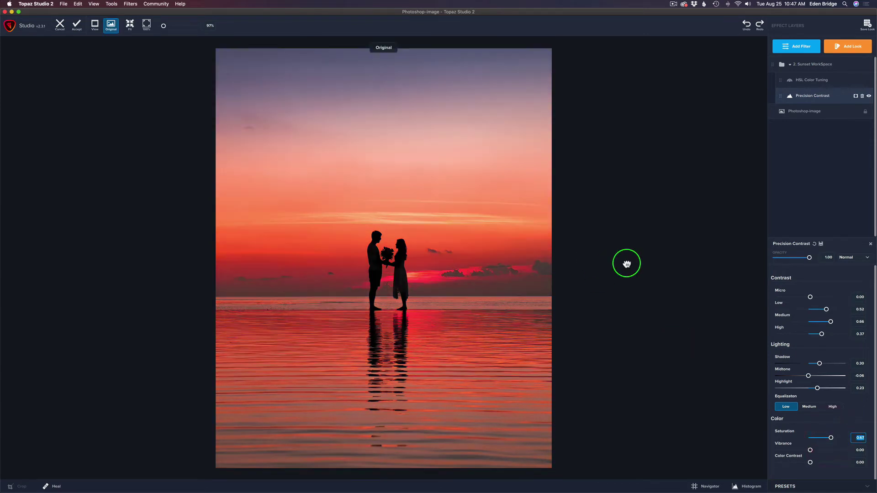
{"action": "left_click", "coordinate": [626, 263]}
{"action": "left_click", "coordinate": [626, 263]}
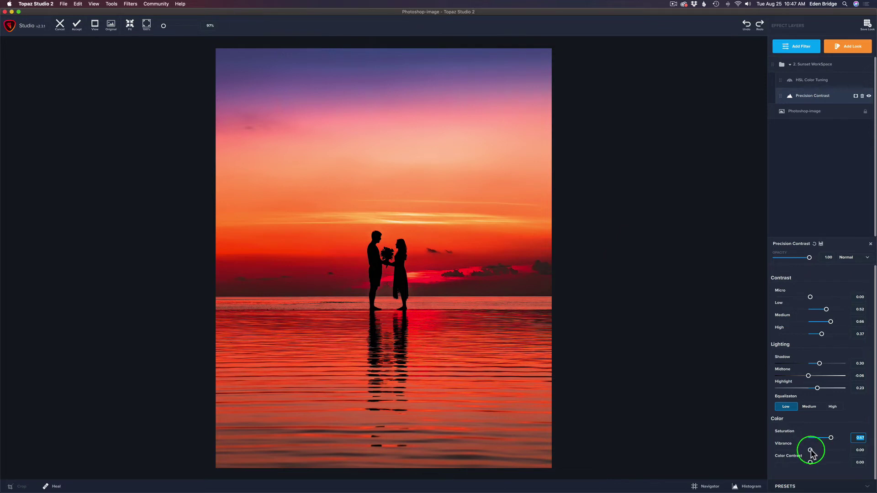
Set the Precision Contrast Color Contrast to 0.32 and Vibrance to 0.22, and compare the edit with the original image.
{"action": "left_click_drag", "start_coordinate": [810, 449], "coordinate": [823, 451]}
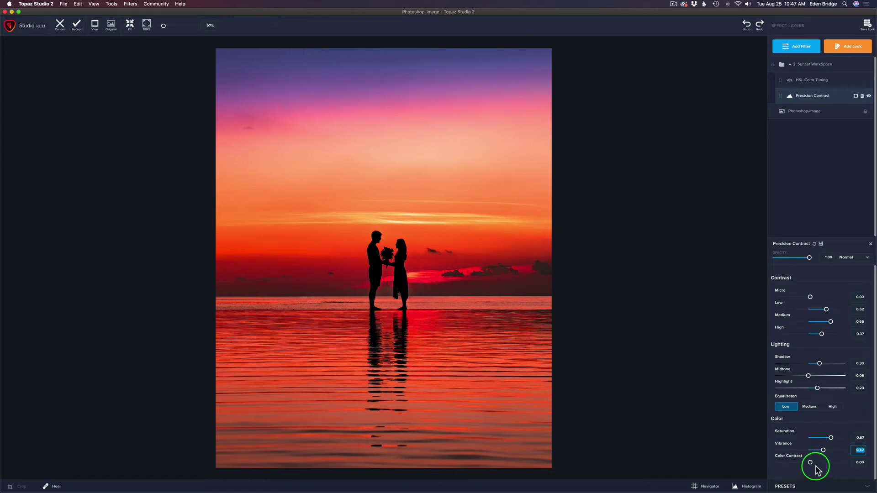
{"action": "left_click", "coordinate": [811, 463]}
{"action": "mouse_move", "coordinate": [810, 463]}
{"action": "left_mouse_down"}
{"action": "mouse_move", "coordinate": [848, 462]}
{"action": "mouse_move", "coordinate": [797, 462]}
{"action": "mouse_move", "coordinate": [831, 464]}
{"action": "mouse_move", "coordinate": [815, 464]}
{"action": "left_mouse_up"}
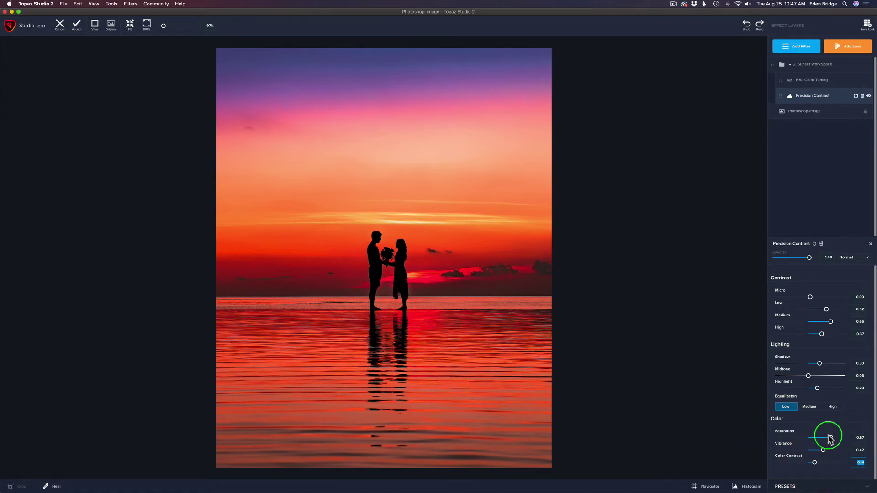
{"action": "left_click_drag", "start_coordinate": [815, 463], "coordinate": [820, 464]}
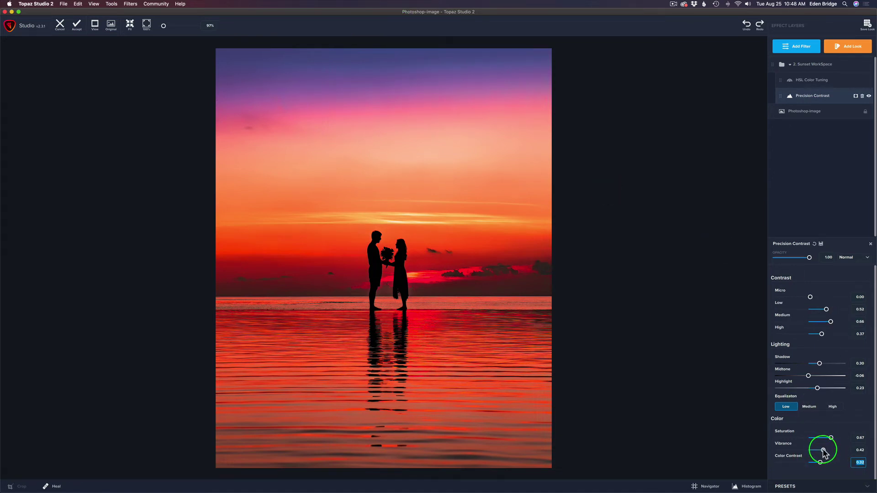
{"action": "left_click_drag", "start_coordinate": [823, 451], "coordinate": [817, 451]}
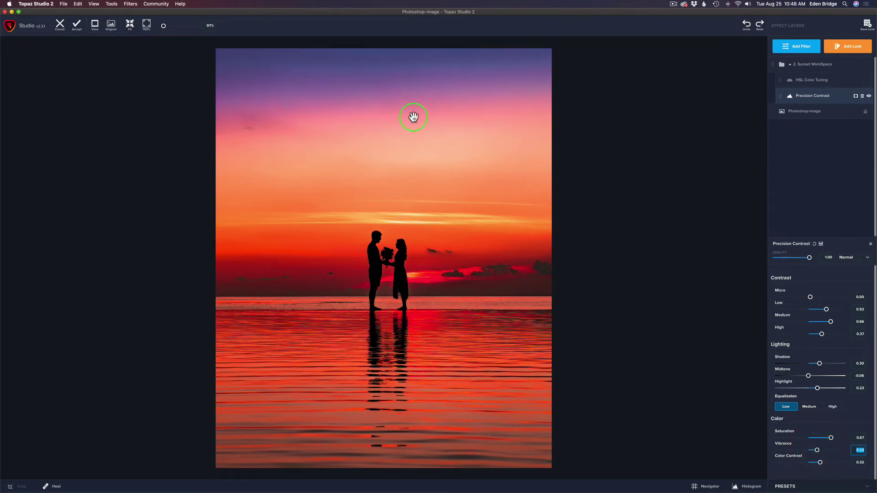
{"action": "left_click", "coordinate": [632, 184]}
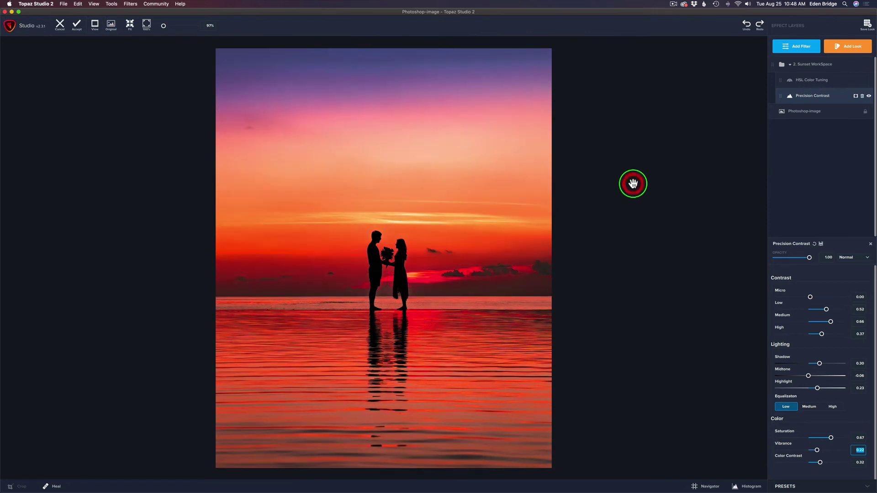
{"action": "left_click", "coordinate": [633, 183]}
Set the blue Saturation to 0.13 and blue Lightness to 0.15 in HSL Color Tuning, and hide the filter to check its effect.
{"action": "left_click", "coordinate": [825, 82]}
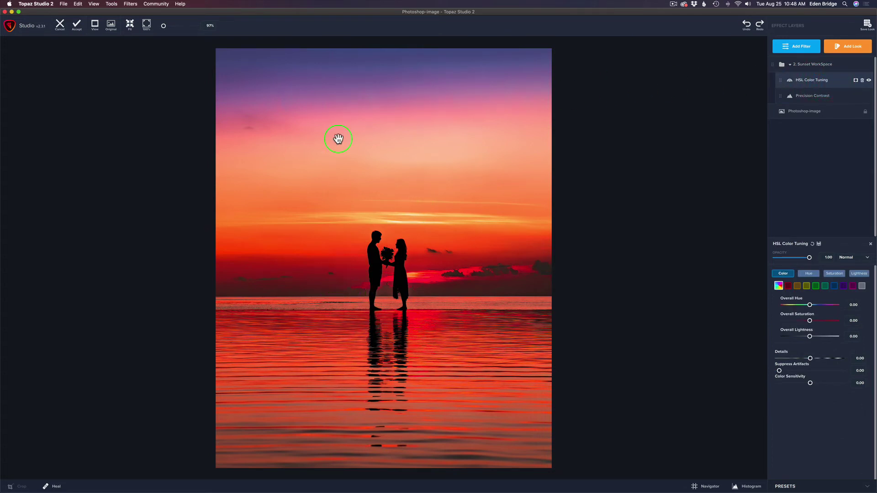
{"action": "left_click", "coordinate": [834, 286]}
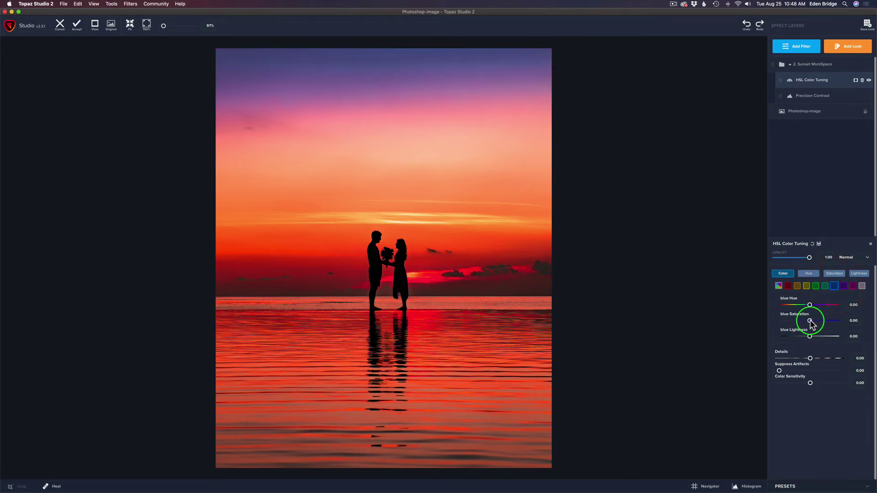
{"action": "left_click_drag", "start_coordinate": [811, 321], "coordinate": [816, 324]}
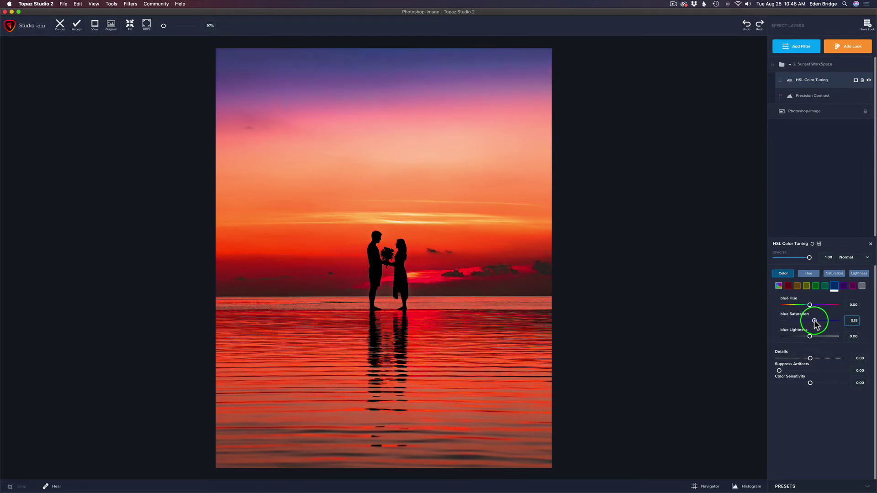
{"action": "left_click_drag", "start_coordinate": [816, 324], "coordinate": [813, 338]}
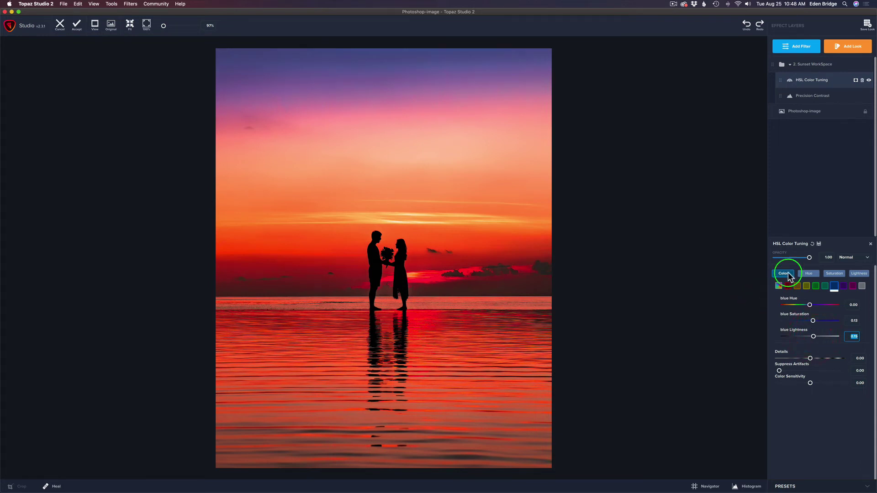
{"action": "left_click", "coordinate": [868, 80]}
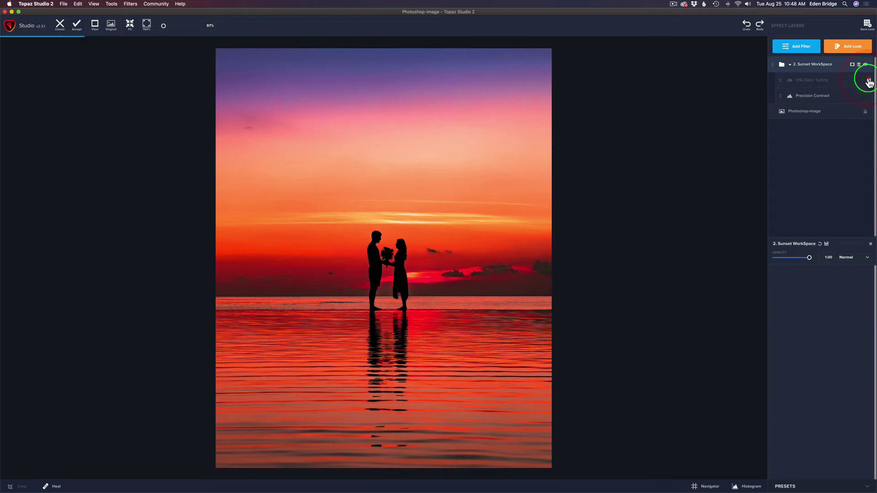
Show the HSL Color Tuning filter again, lower its orange Saturation to about -0.14, and compare the couple photo with the original.
{"action": "left_click", "coordinate": [868, 80]}
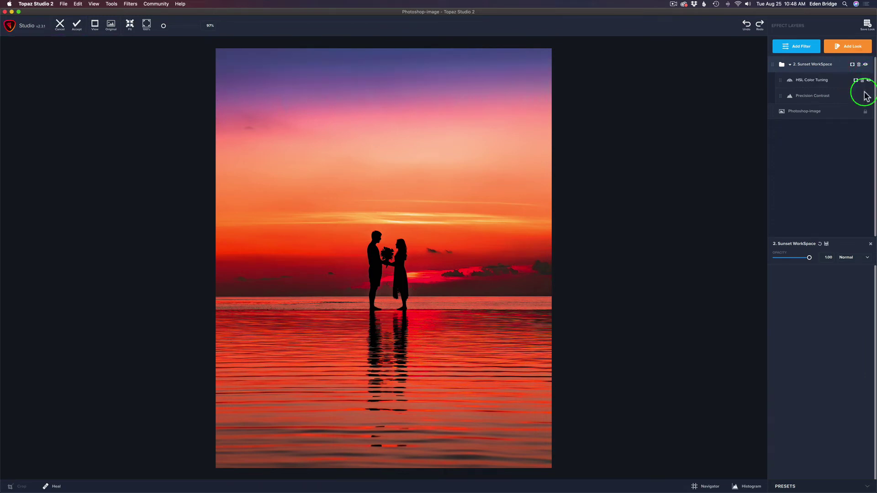
{"action": "left_click", "coordinate": [811, 82]}
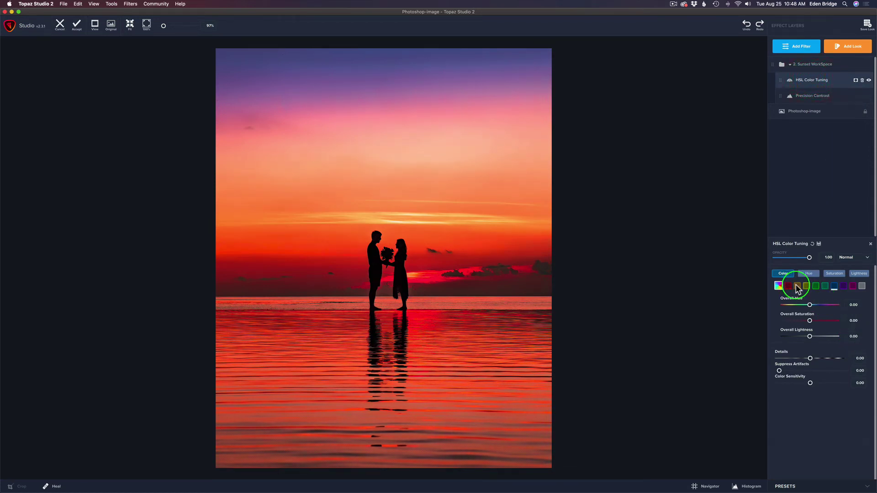
{"action": "left_click", "coordinate": [797, 286]}
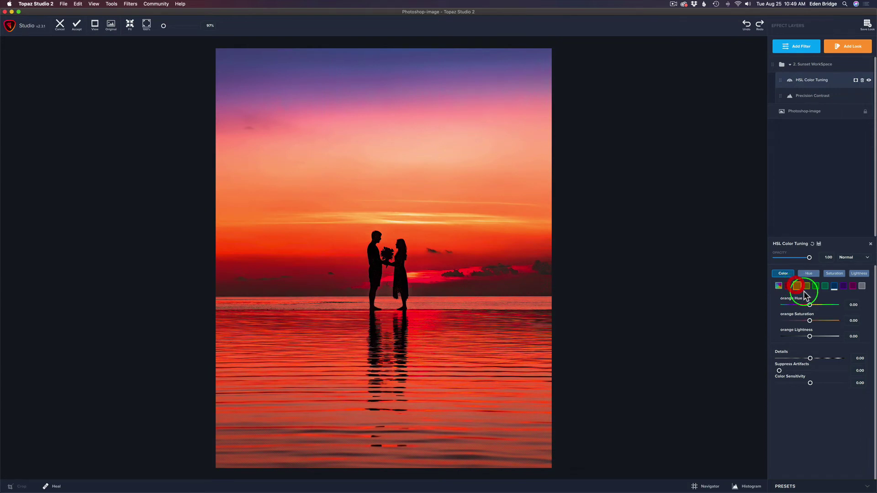
{"action": "left_click_drag", "start_coordinate": [809, 322], "coordinate": [803, 318]}
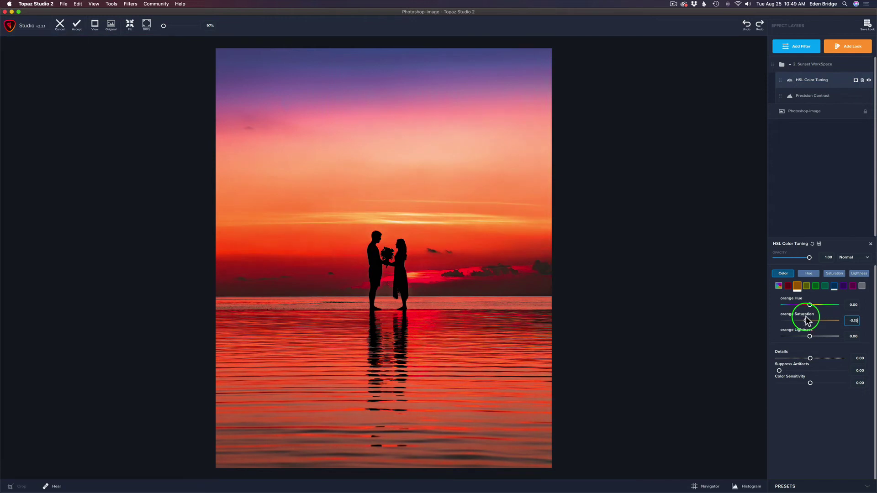
{"action": "mouse_move", "coordinate": [805, 317]}
{"action": "left_mouse_down"}
{"action": "mouse_move", "coordinate": [837, 322]}
{"action": "mouse_move", "coordinate": [806, 320]}
{"action": "left_mouse_up"}
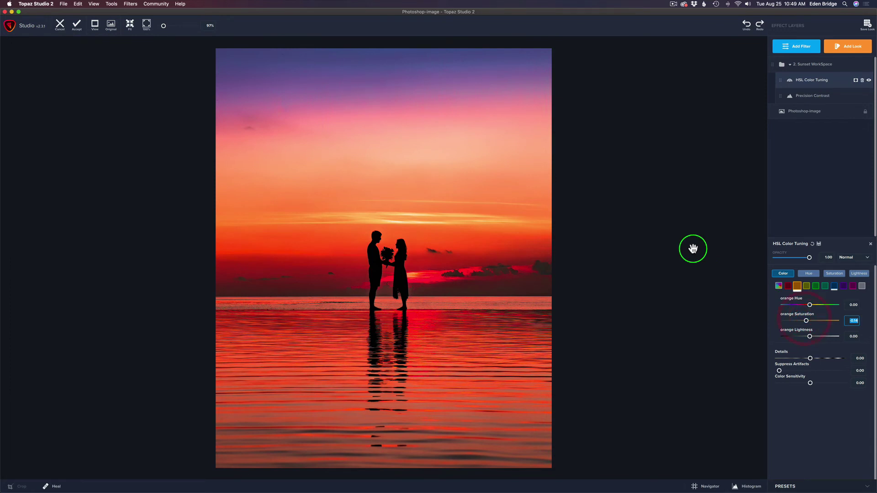
{"action": "left_click_drag", "start_coordinate": [692, 249], "coordinate": [693, 249]}
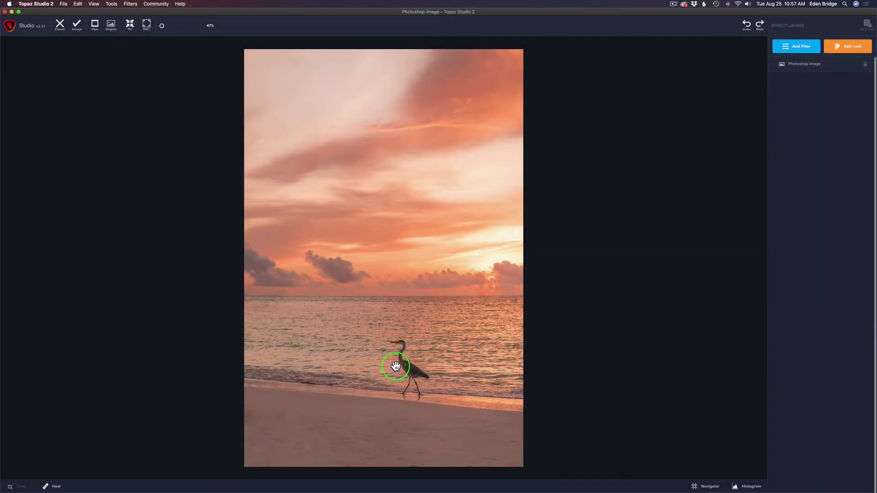
Apply the saved 2. Sunset WorkSpace look to the heron beach photo and open its Precision Contrast filter.
{"action": "left_click", "coordinate": [855, 48]}
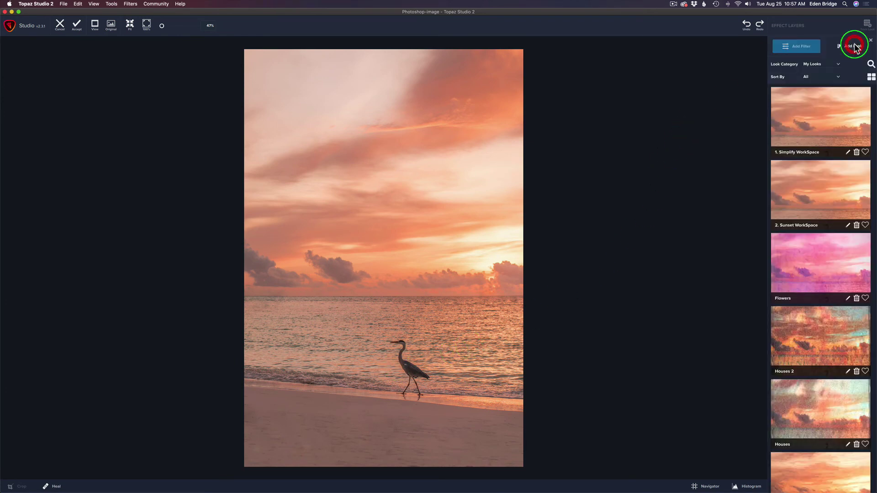
{"action": "left_click", "coordinate": [816, 204]}
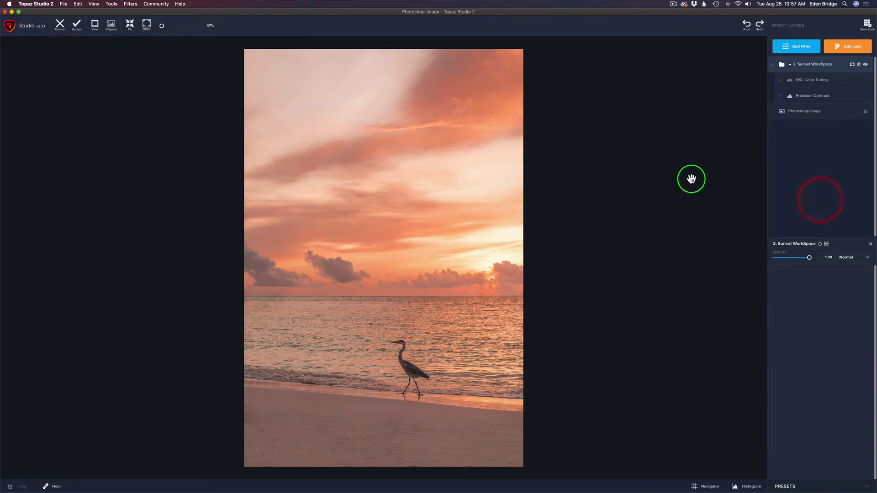
{"action": "left_click", "coordinate": [817, 97]}
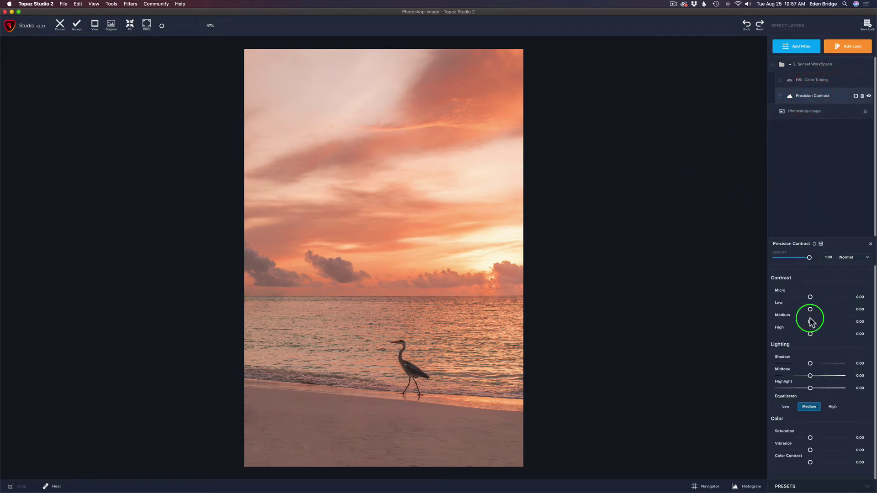
Set the Precision Contrast Low to 0.55, Medium to 0.25 and High to 0.27, and compare the edit with the original image.
{"action": "left_click_drag", "start_coordinate": [810, 311], "coordinate": [830, 310]}
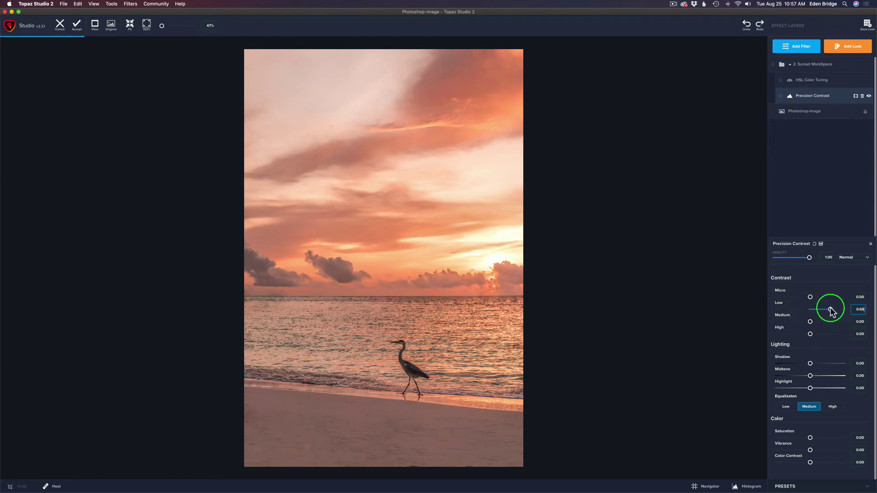
{"action": "left_click_drag", "start_coordinate": [830, 310], "coordinate": [821, 334]}
{"action": "left_click", "coordinate": [810, 333]}
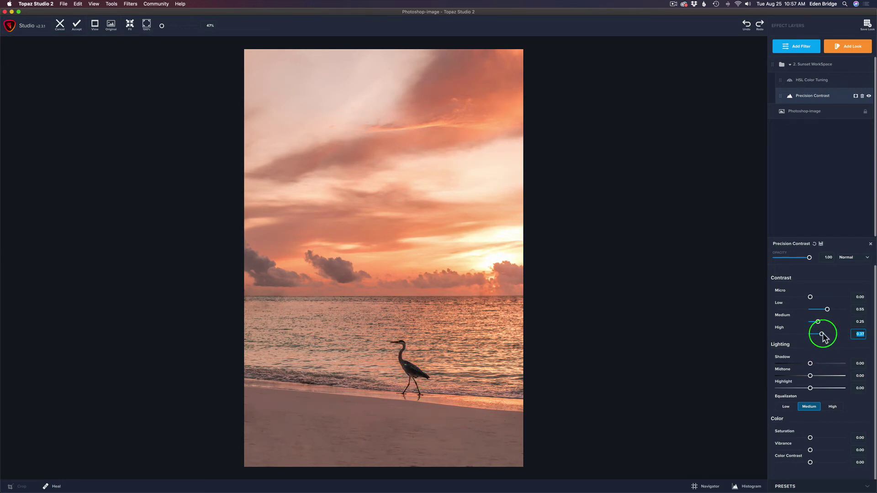
{"action": "left_click_drag", "start_coordinate": [822, 334], "coordinate": [819, 335]}
{"action": "left_click", "coordinate": [672, 261]}
{"action": "left_click", "coordinate": [672, 262]}
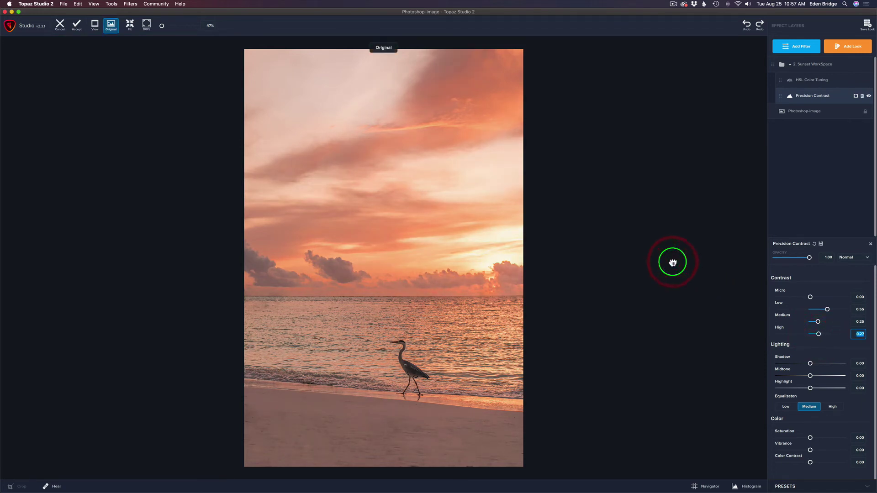
Set the Lighting Shadow to 0.52, Midtone to 0.14 and Highlight to -0.46, and compare the equalization options, keeping Medium.
{"action": "mouse_move", "coordinate": [838, 369]}
{"action": "left_mouse_down"}
{"action": "mouse_move", "coordinate": [791, 363]}
{"action": "mouse_move", "coordinate": [837, 369]}
{"action": "mouse_move", "coordinate": [828, 368]}
{"action": "left_mouse_up"}
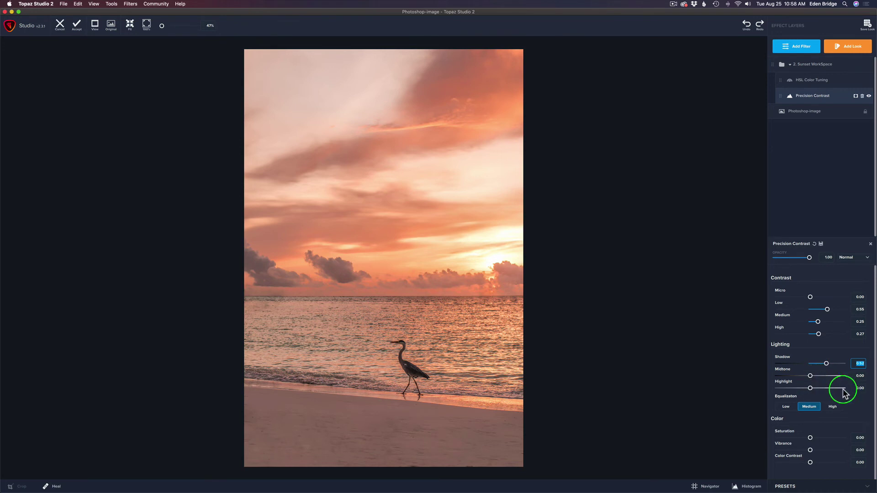
{"action": "left_click_drag", "start_coordinate": [816, 377], "coordinate": [796, 386]}
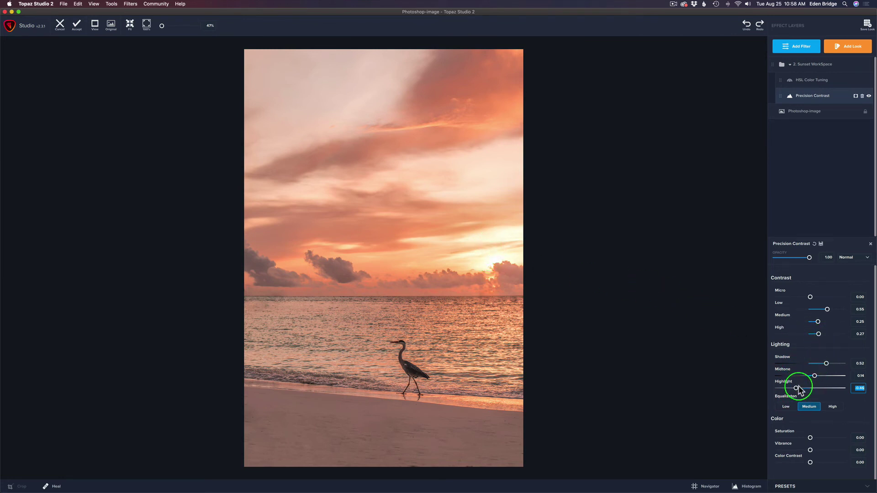
{"action": "left_click", "coordinate": [785, 407]}
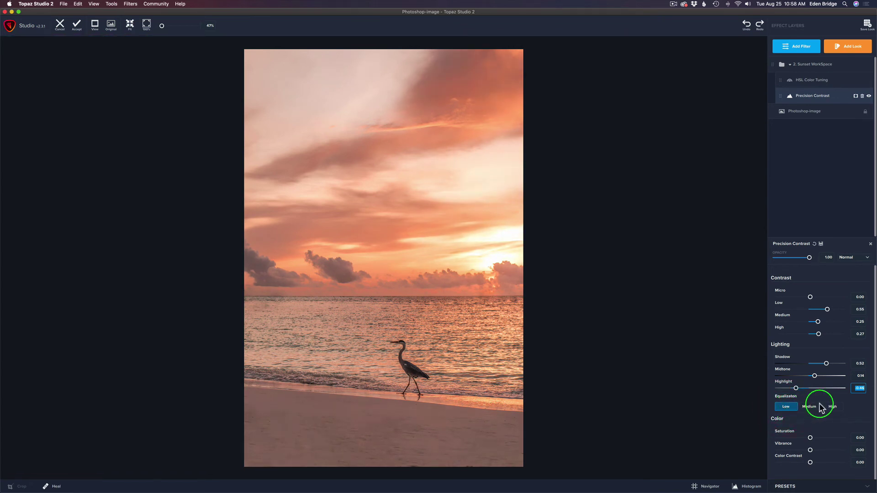
{"action": "left_click", "coordinate": [833, 408]}
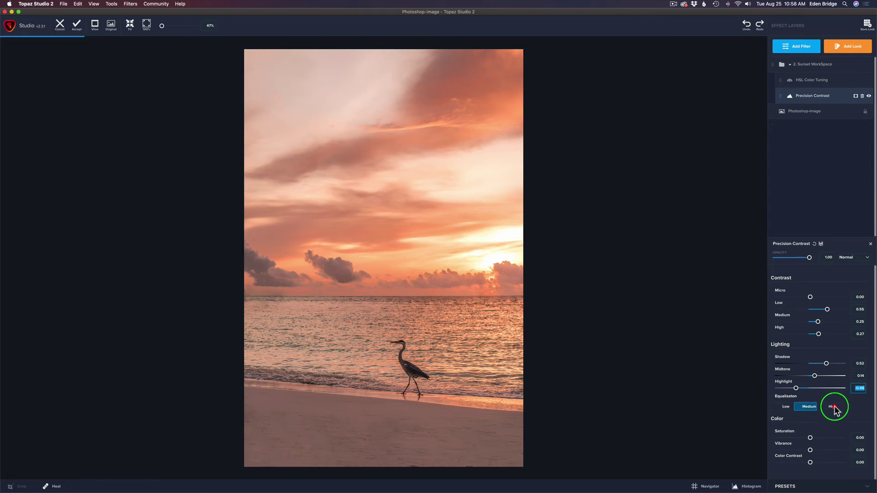
{"action": "left_click", "coordinate": [807, 407]}
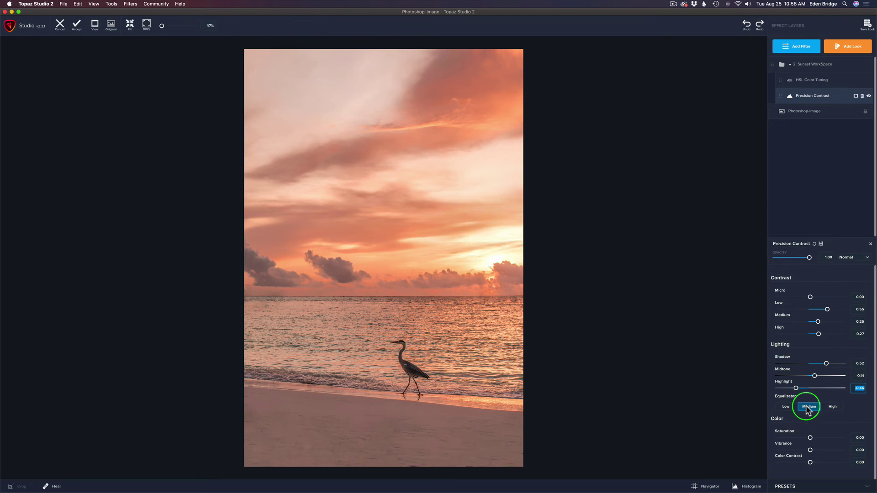
{"action": "left_click", "coordinate": [833, 409]}
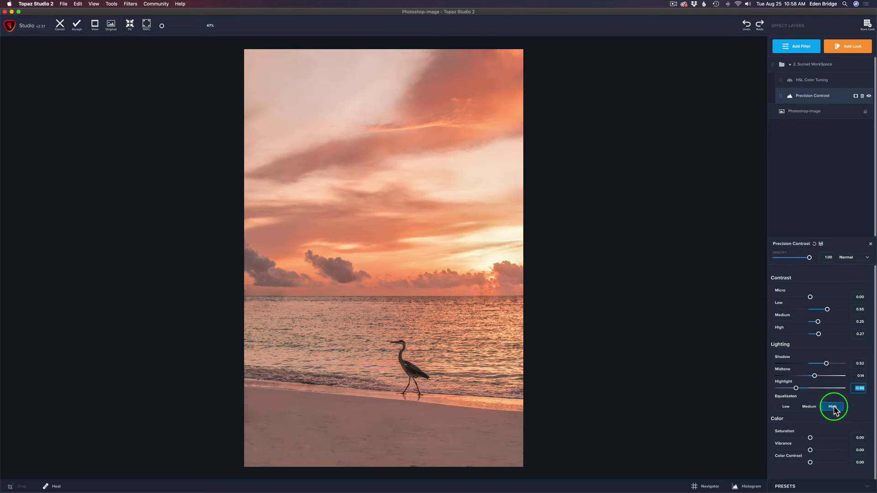
{"action": "left_click", "coordinate": [810, 408]}
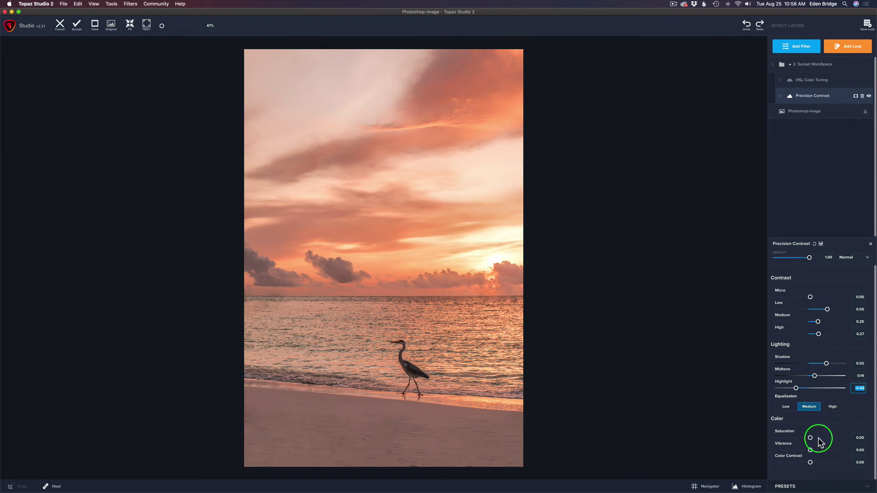
Set the Precision Contrast color Saturation to 0.15 and Vibrance to 0.57 on the heron photo.
{"action": "left_click_drag", "start_coordinate": [810, 437], "coordinate": [838, 451]}
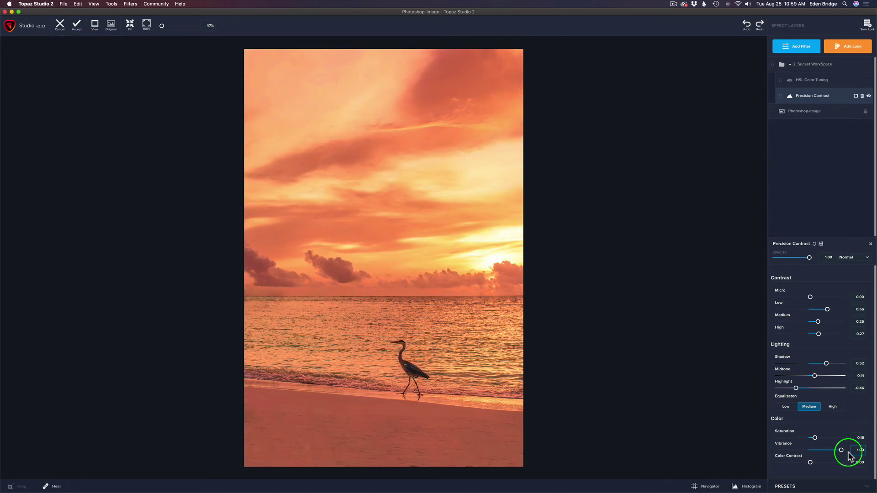
{"action": "mouse_move", "coordinate": [843, 452]}
{"action": "left_mouse_down"}
{"action": "mouse_move", "coordinate": [824, 451]}
{"action": "mouse_move", "coordinate": [832, 451]}
{"action": "left_mouse_up"}
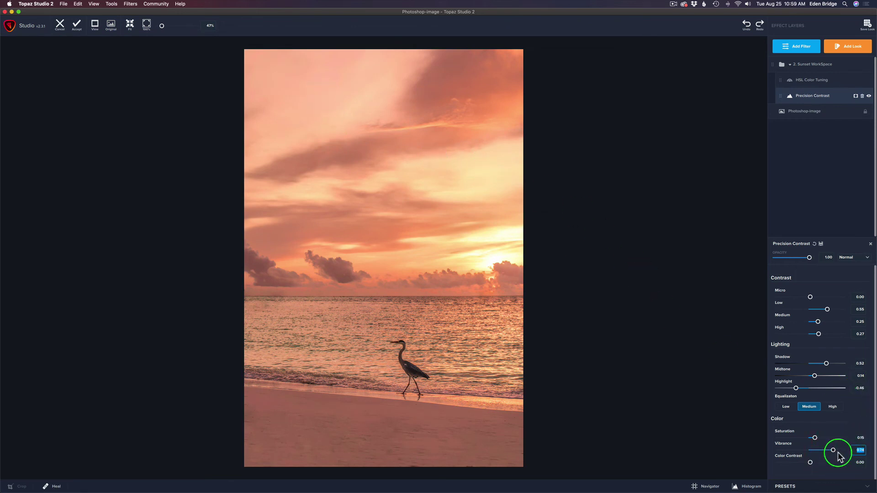
{"action": "left_click_drag", "start_coordinate": [833, 451], "coordinate": [828, 452]}
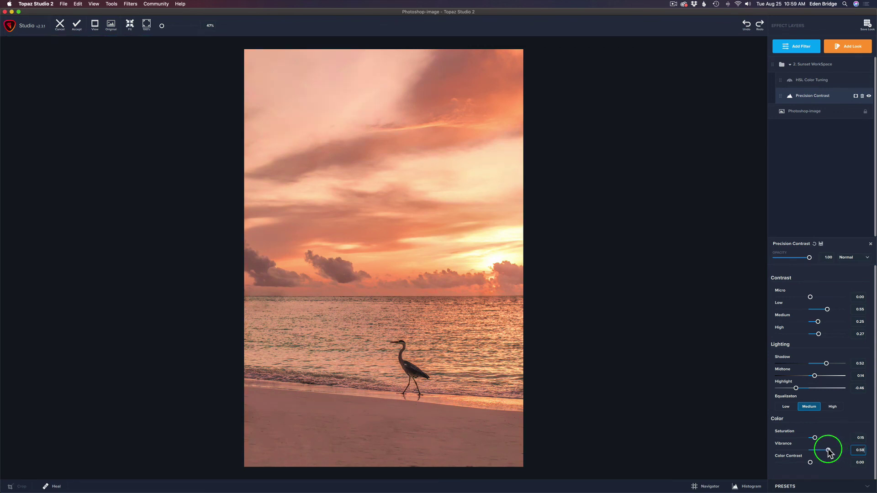
{"action": "left_click_drag", "start_coordinate": [828, 452], "coordinate": [828, 451]}
{"action": "left_click", "coordinate": [833, 457]}
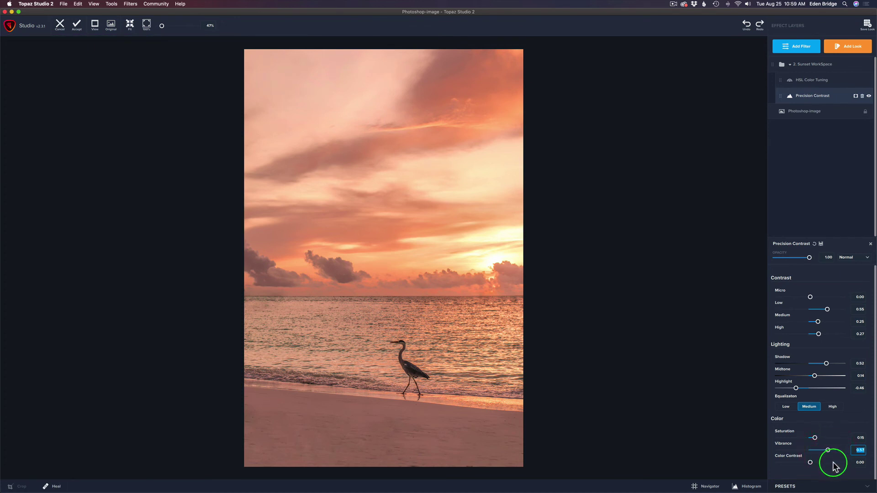
Try stronger Color Contrast values on the heron photo and reset the setting to 0.00.
{"action": "left_click_drag", "start_coordinate": [810, 462], "coordinate": [841, 463]}
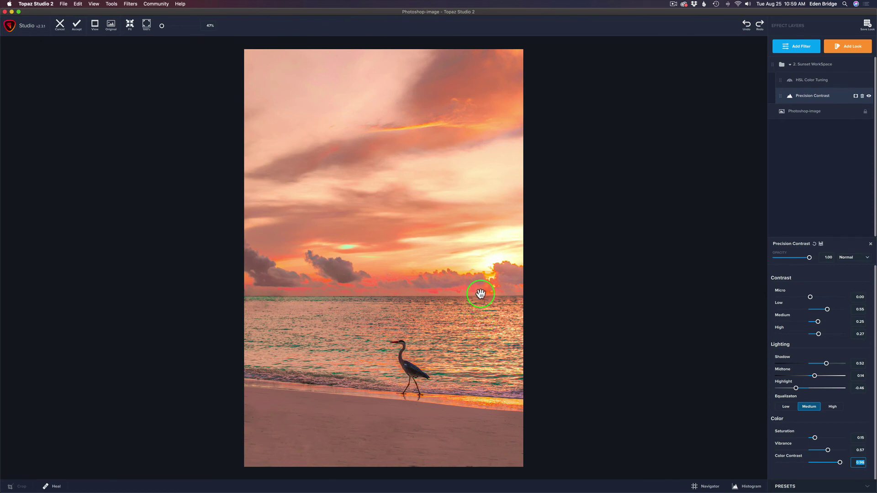
{"action": "left_click", "coordinate": [839, 463]}
{"action": "left_click_drag", "start_coordinate": [839, 463], "coordinate": [818, 464]}
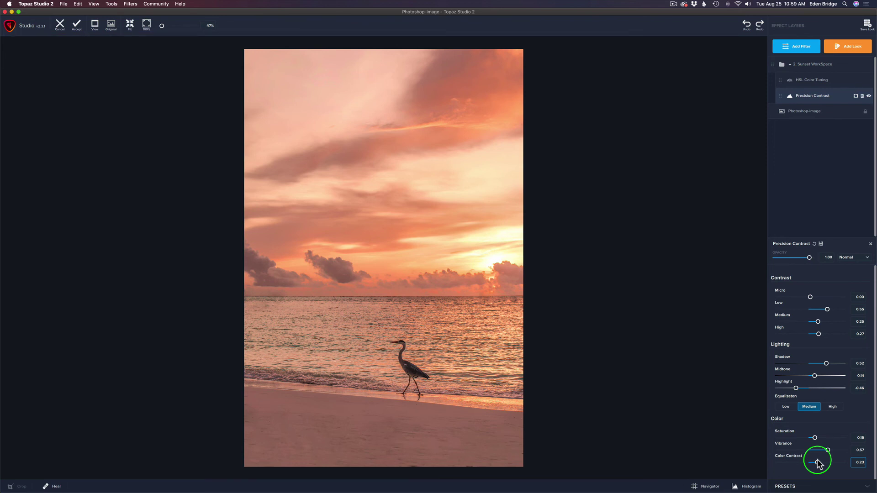
{"action": "double_click", "coordinate": [789, 456]}
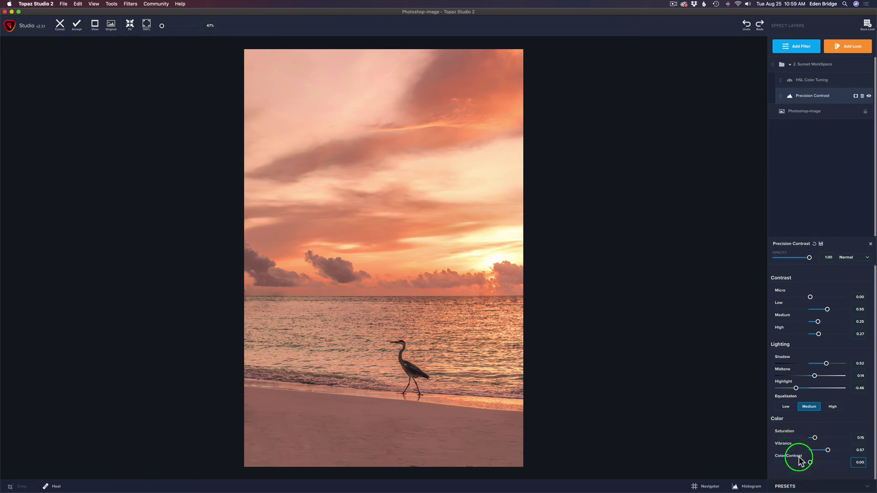
Open the HSL Color Tuning filter and compare the edited heron photo repeatedly with the original image.
{"action": "left_click", "coordinate": [821, 81]}
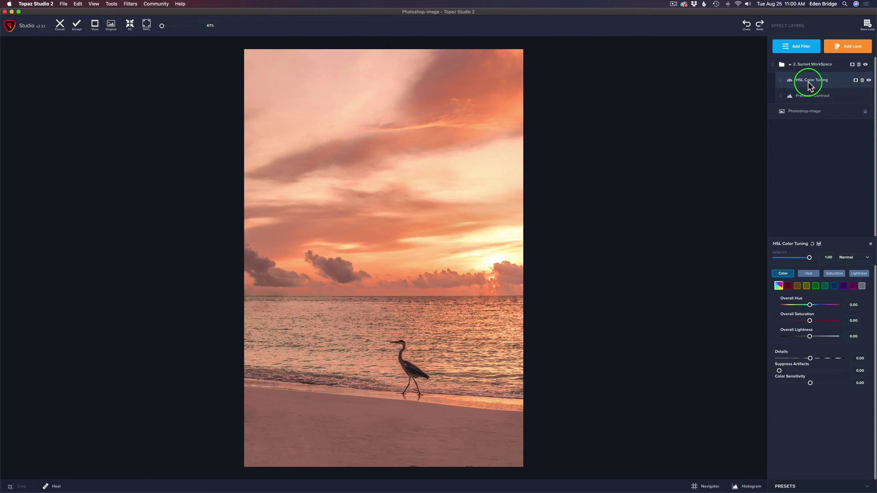
{"action": "left_click", "coordinate": [689, 182]}
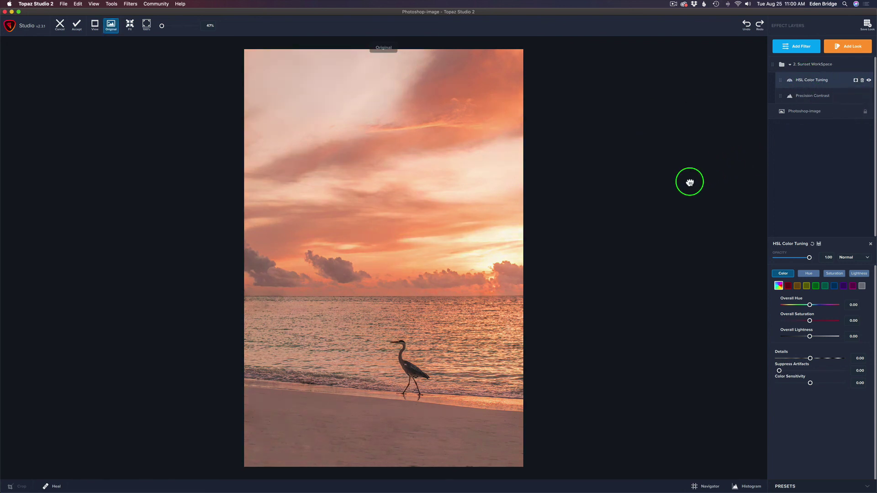
{"action": "left_click", "coordinate": [689, 182]}
{"action": "left_click", "coordinate": [689, 182]}
{"action": "left_click", "coordinate": [689, 182]}
{"action": "left_click", "coordinate": [689, 182]}
{"action": "left_click", "coordinate": [689, 182]}
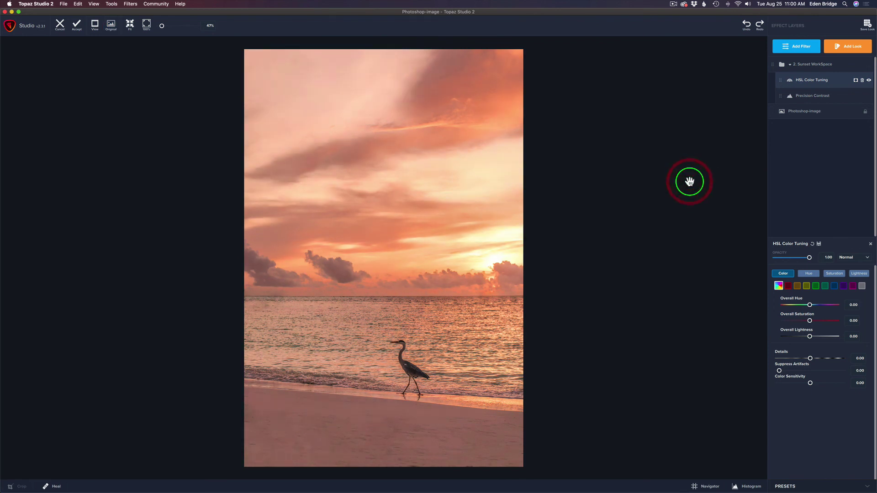
{"action": "left_click", "coordinate": [689, 181]}
{"action": "left_click", "coordinate": [689, 182]}
{"action": "left_click", "coordinate": [689, 181]}
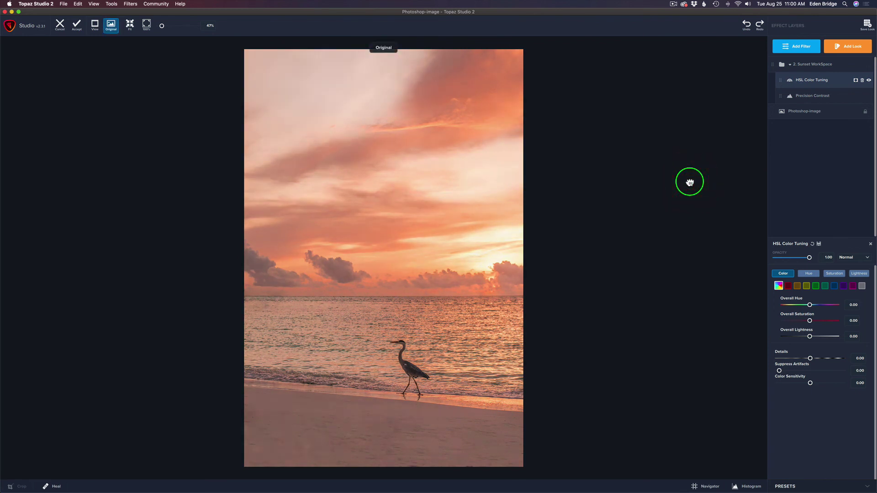
{"action": "left_click", "coordinate": [689, 182]}
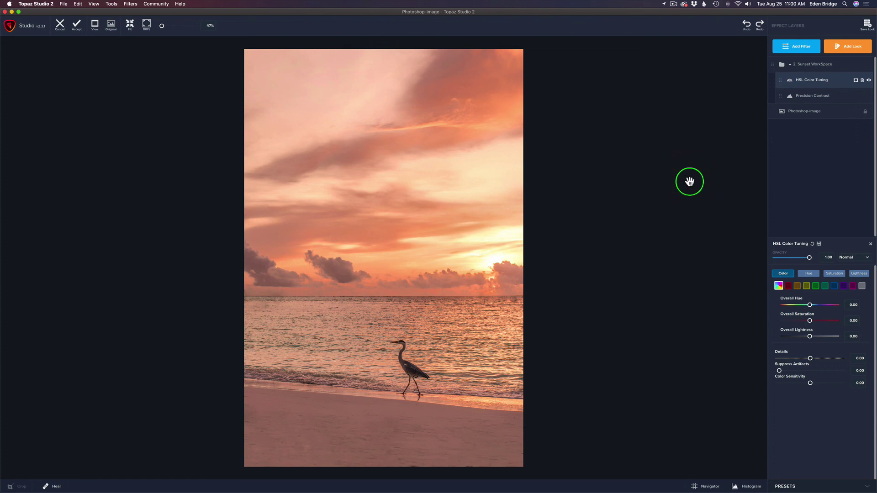
Reduce the opacity of the whole 2. Sunset WorkSpace look to about 0.85 and compare the result with the original image.
{"action": "left_click", "coordinate": [822, 63]}
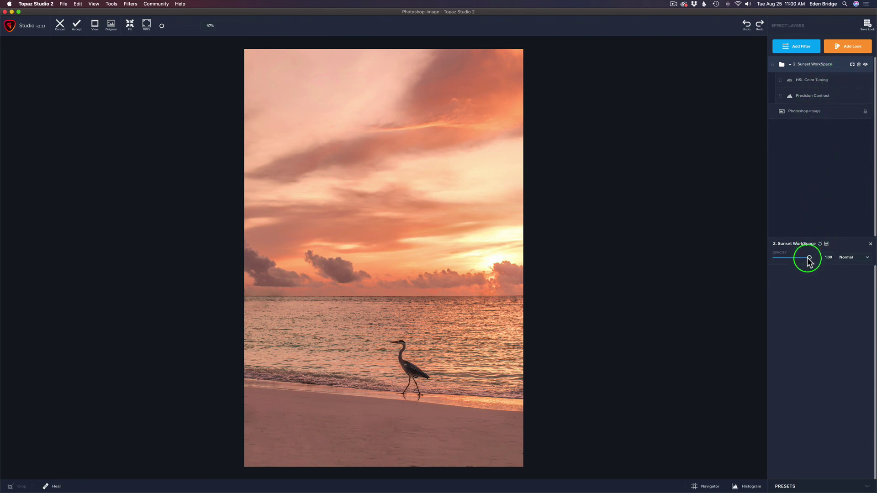
{"action": "left_click_drag", "start_coordinate": [809, 259], "coordinate": [760, 255]}
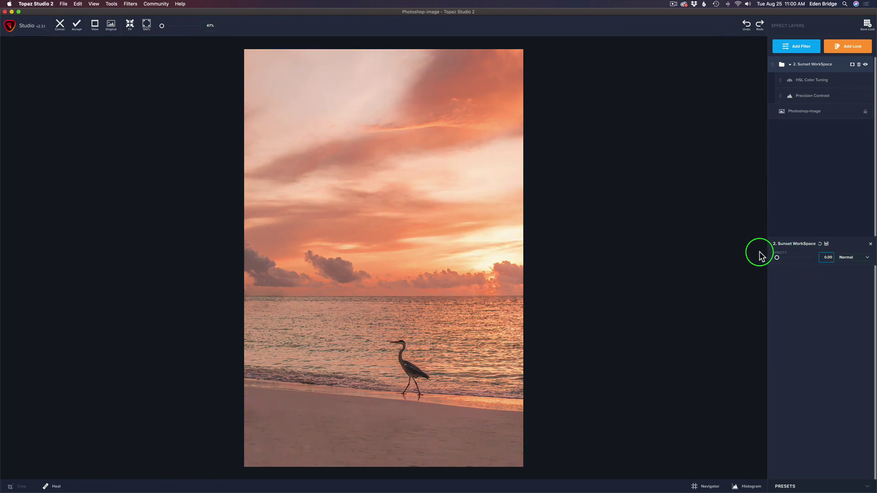
{"action": "left_click_drag", "start_coordinate": [759, 256], "coordinate": [805, 266]}
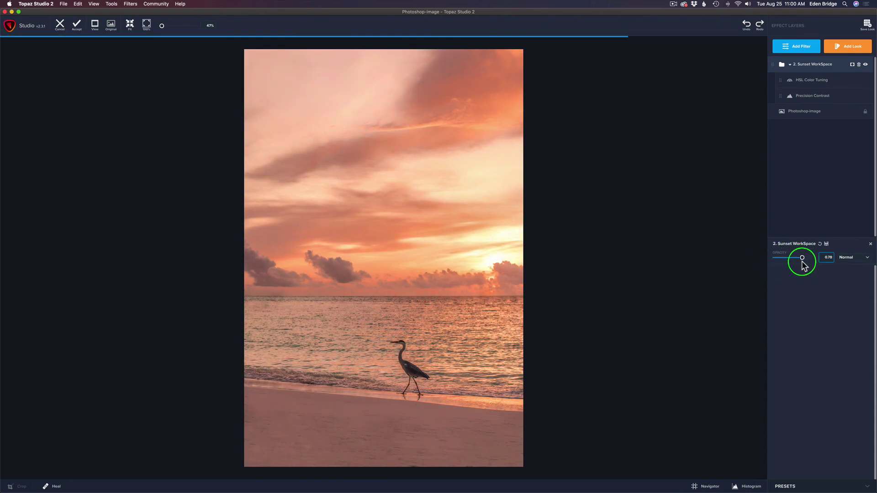
{"action": "left_click_drag", "start_coordinate": [802, 258], "coordinate": [805, 258]}
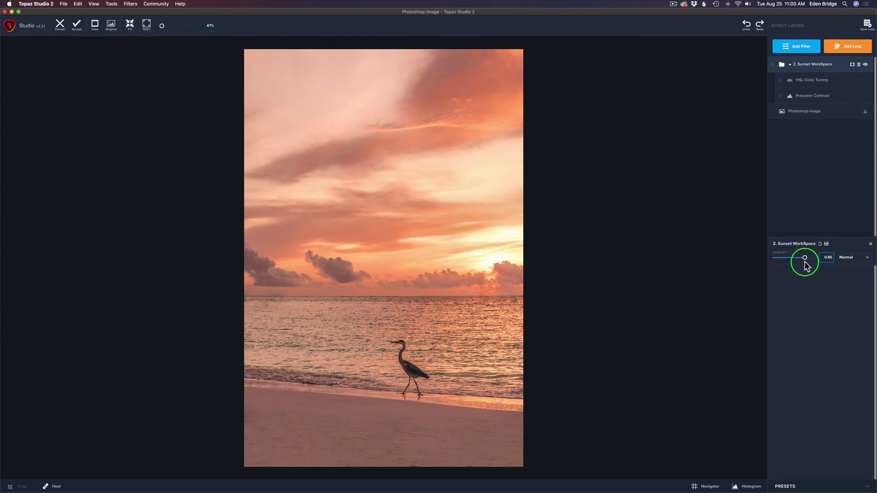
{"action": "left_click", "coordinate": [804, 258]}
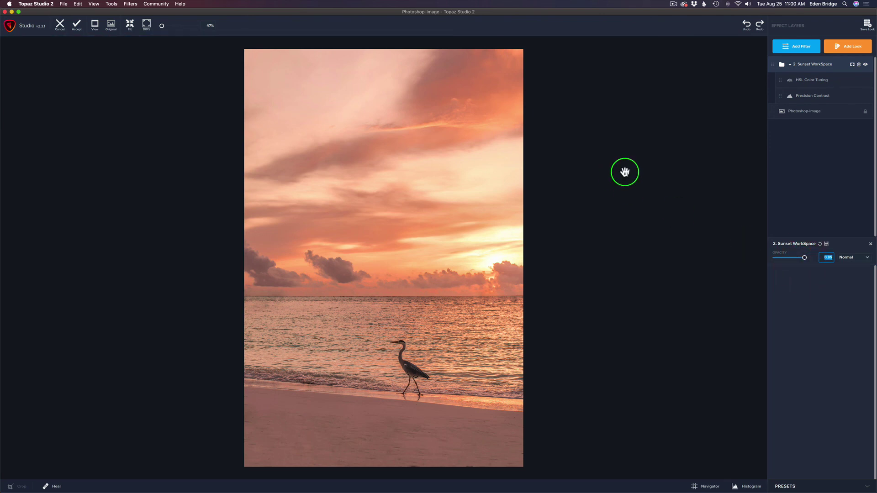
{"action": "key", "text": "o"}
{"action": "left_click", "coordinate": [625, 173]}
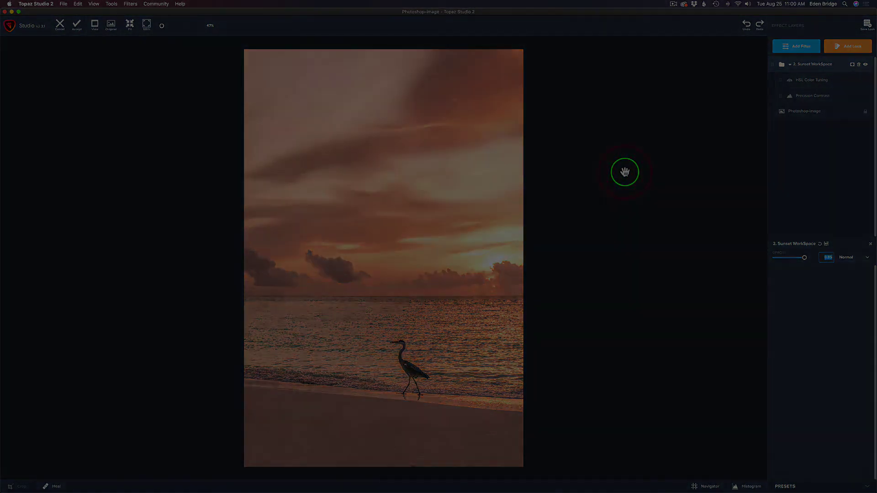